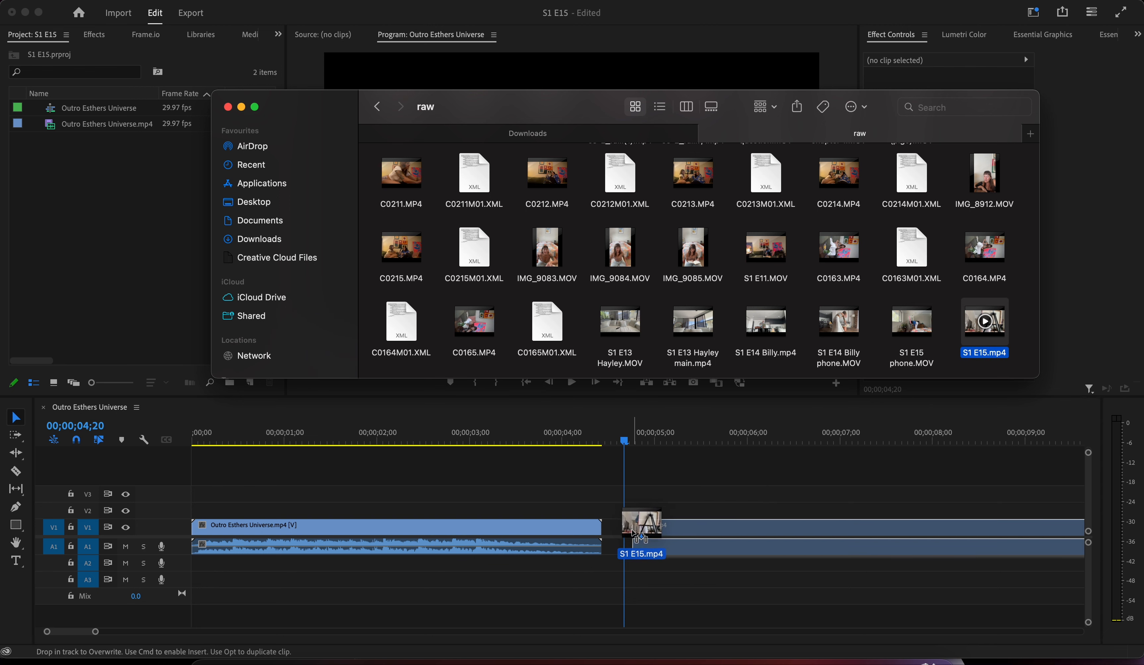
# Place S1 E15.mp4 on track V1 and S1 E15 phone.MOV on V2 at 00;00;04;20, directly after the opening Outro Esthers Universe clip.
pyautogui.moveTo(909, 340); pyautogui.dragTo(627, 508)
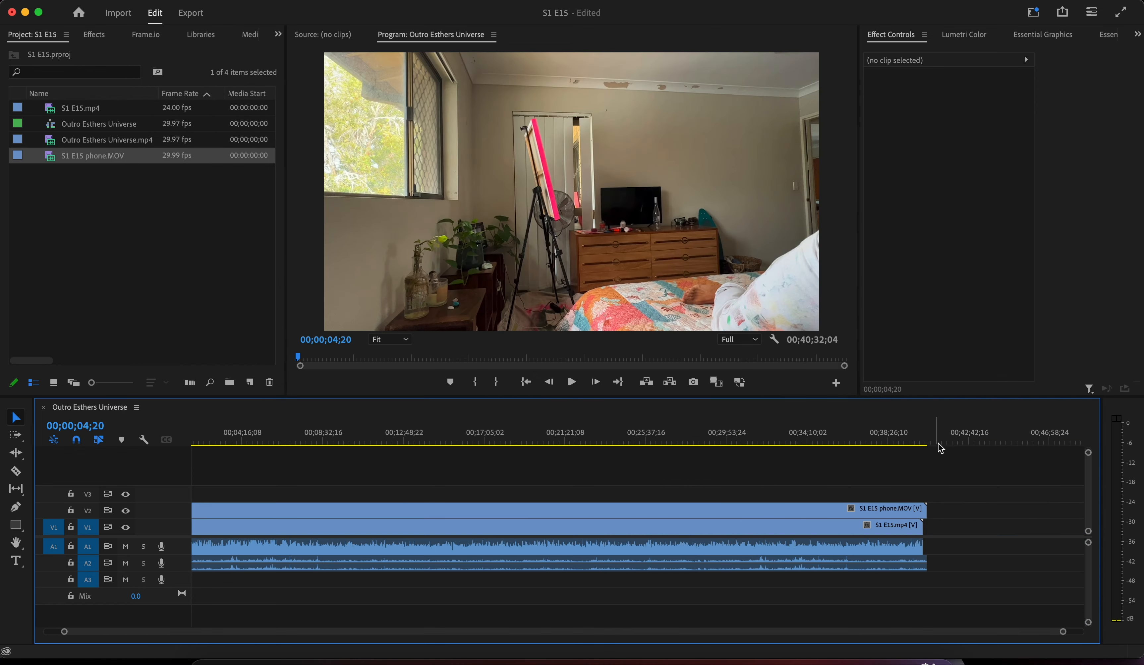
# Add another Outro Esthers Universe clip from the Downloads folder after the footage and ripple delete the gap before it.
pyautogui.click(944, 440)
pyautogui.press('super+Tab')
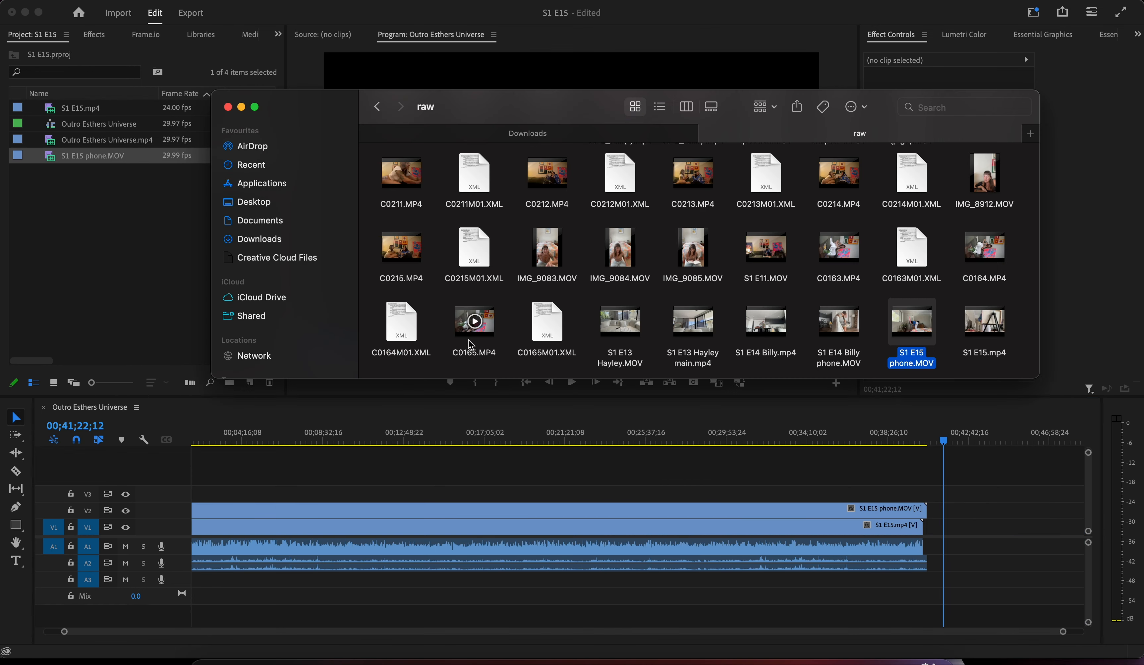
pyautogui.click(522, 133)
pyautogui.moveTo(781, 298); pyautogui.dragTo(960, 544)
pyautogui.moveTo(957, 537); pyautogui.dragTo(957, 538)
pyautogui.rightClick(945, 520)
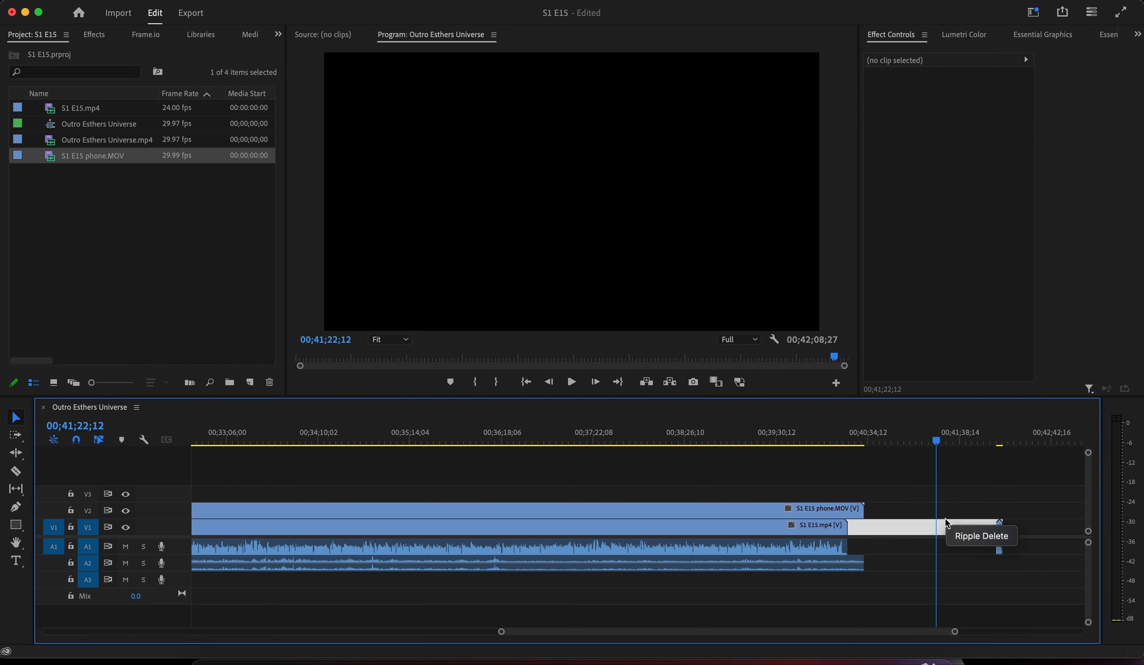
pyautogui.click(968, 541)
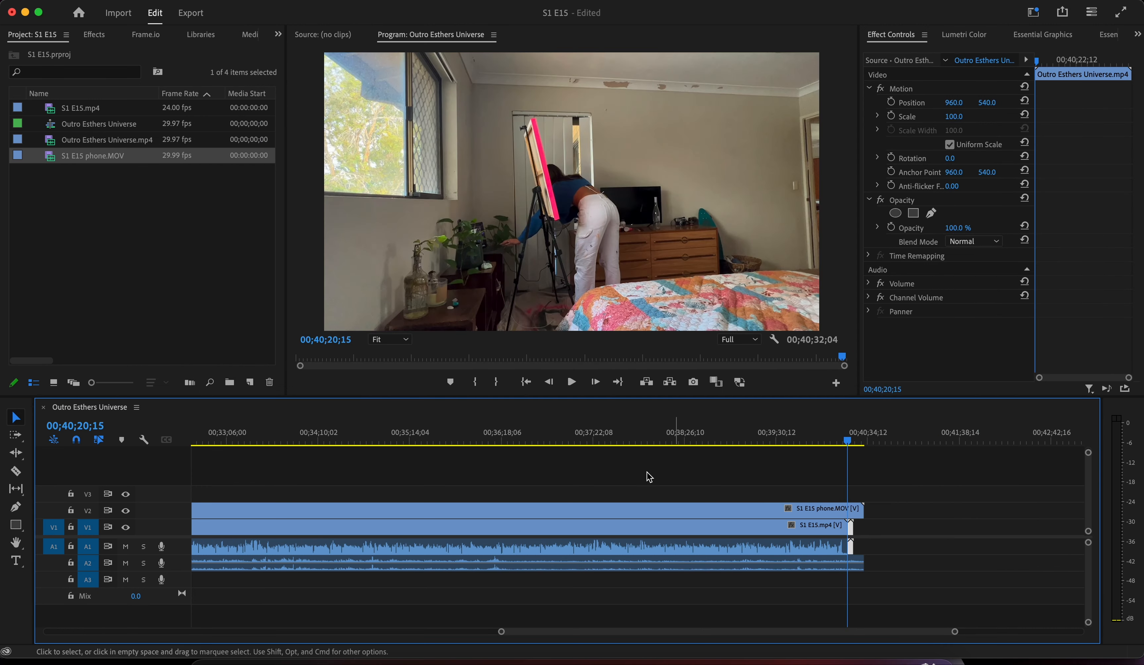
# Cut both episode clips at 00;00;45;15, delete the section before the cut, and ripple delete the resulting gap.
pyautogui.hscroll(-15, 576, 494)
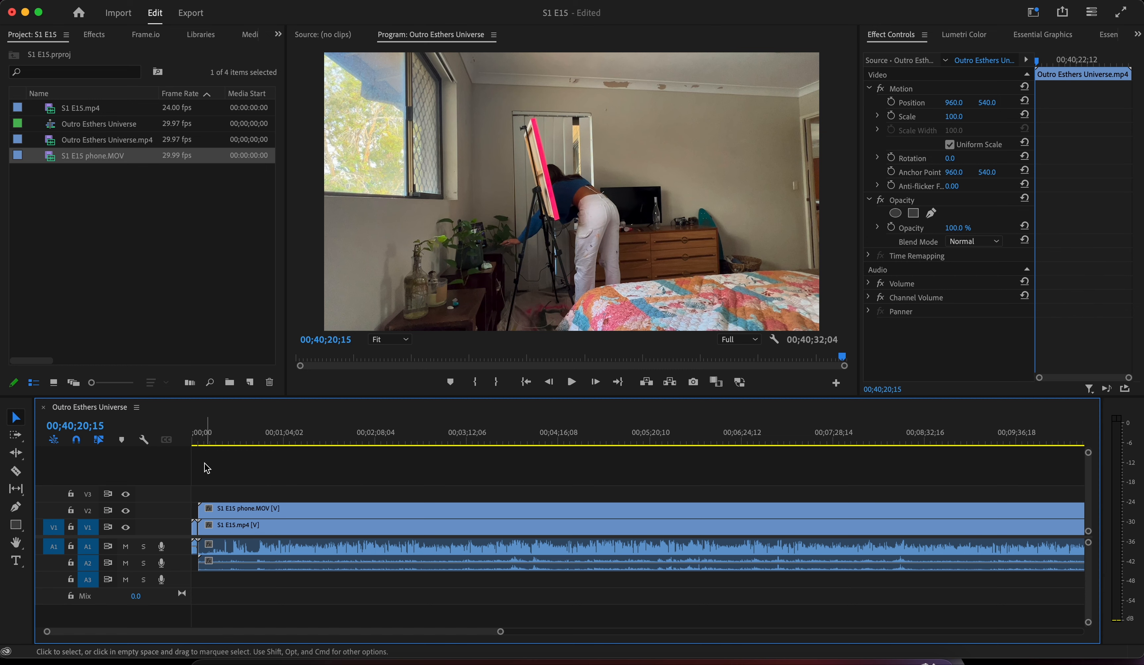
pyautogui.moveTo(603, 466); pyautogui.dragTo(1010, 500)
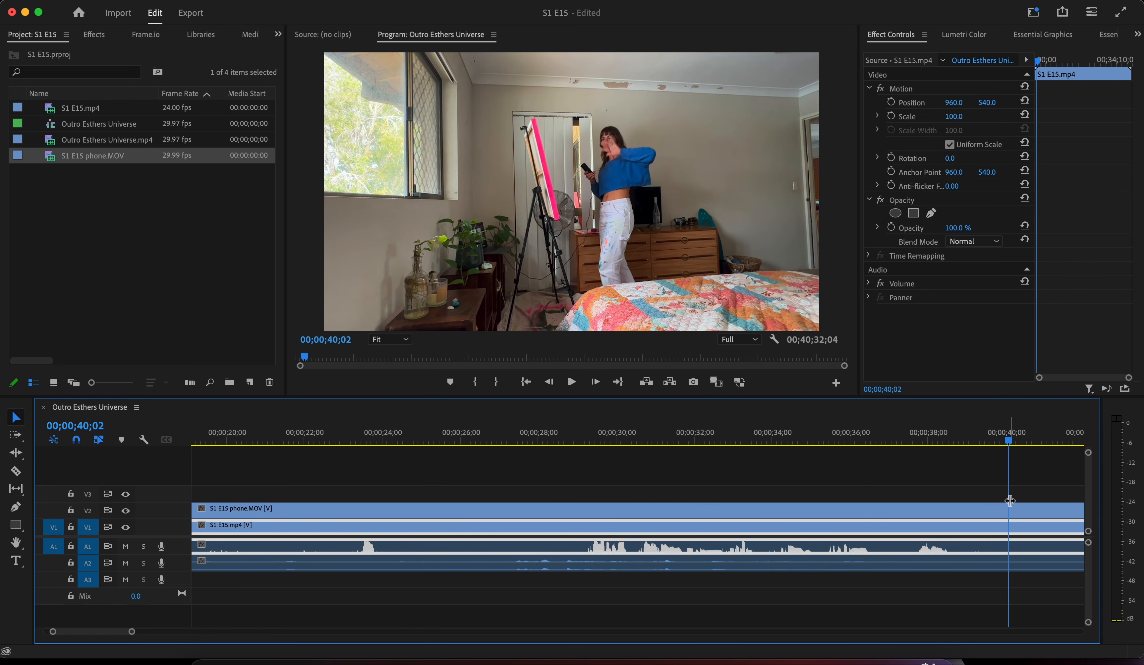
pyautogui.hscroll(10, 1010, 500)
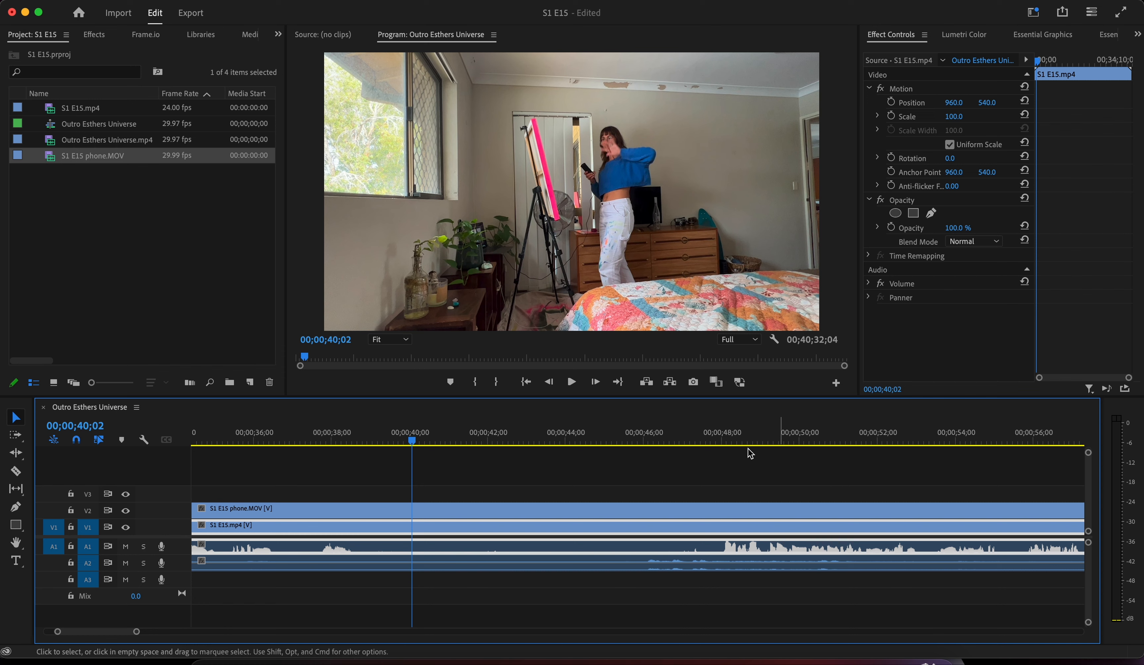
pyautogui.moveTo(617, 442)
pyautogui.mouseDown()
pyautogui.moveTo(646, 443)
pyautogui.moveTo(624, 442)
pyautogui.mouseUp()
pyautogui.moveTo(566, 472); pyautogui.dragTo(612, 613)
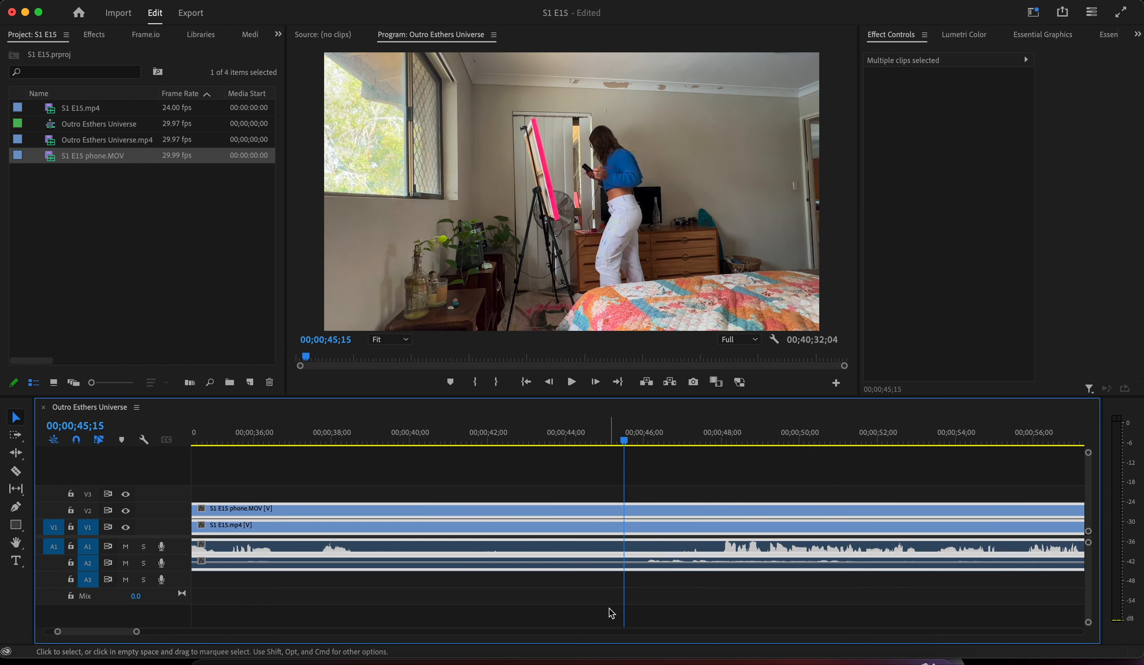
pyautogui.press('super+k')
pyautogui.press('Delete')
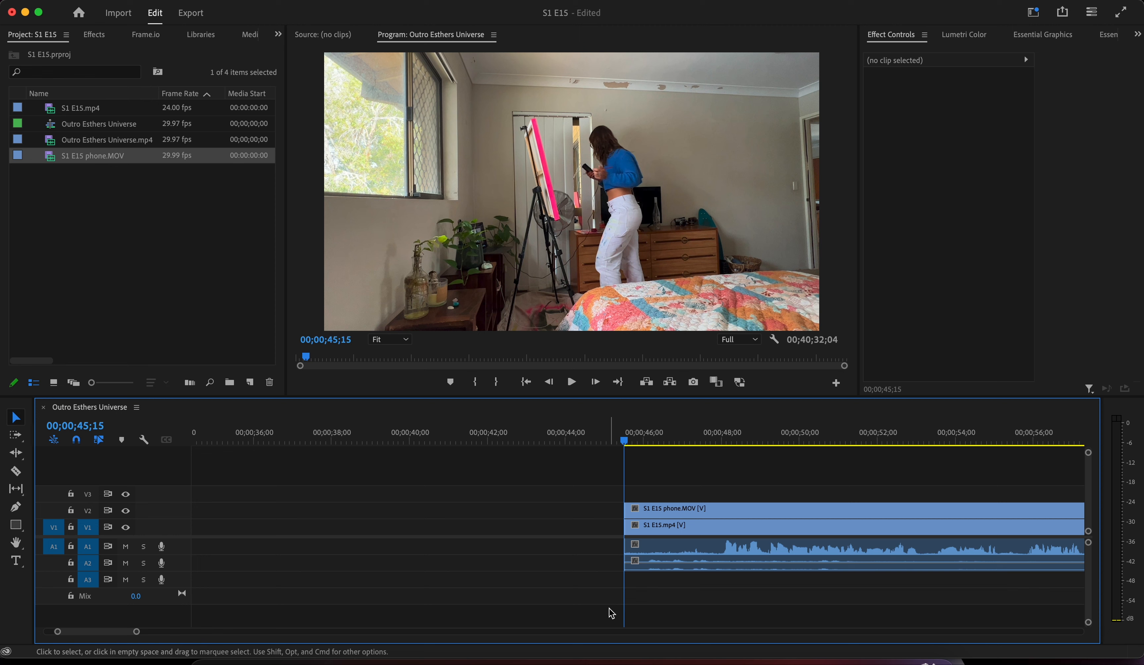
pyautogui.rightClick(586, 550)
pyautogui.click(598, 562)
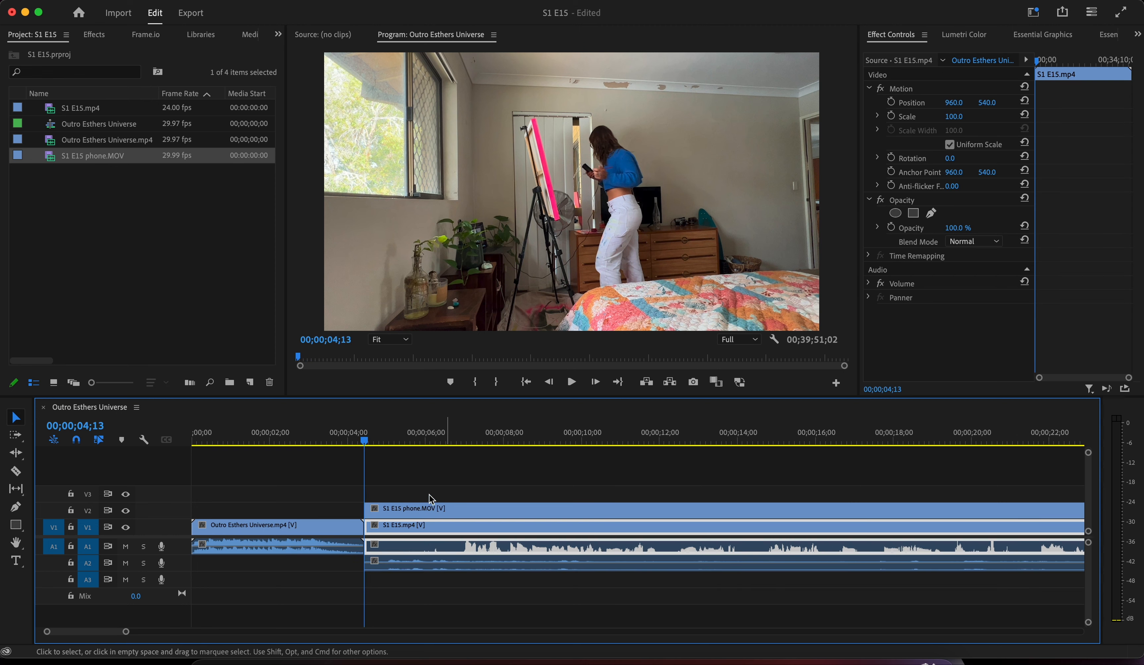
# Play the beginning of the stacked episode clips to check how well their audio matches.
pyautogui.moveTo(366, 443)
pyautogui.mouseDown()
pyautogui.moveTo(399, 450)
pyautogui.moveTo(387, 439)
pyautogui.mouseUp()
pyautogui.press('space')
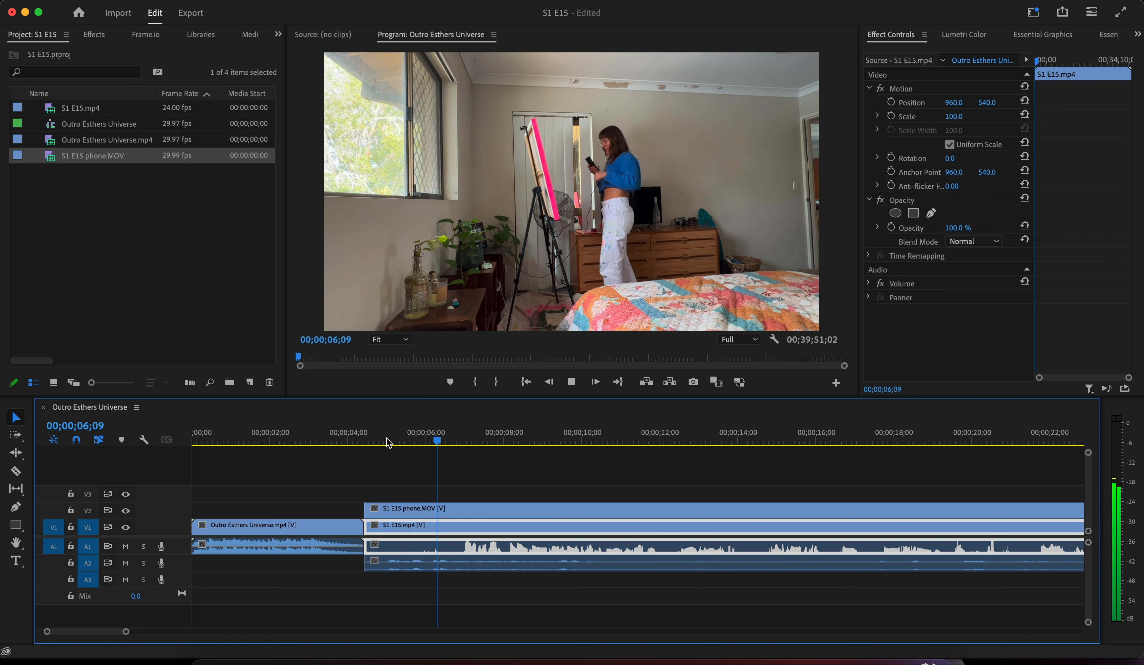
pyautogui.press('space')
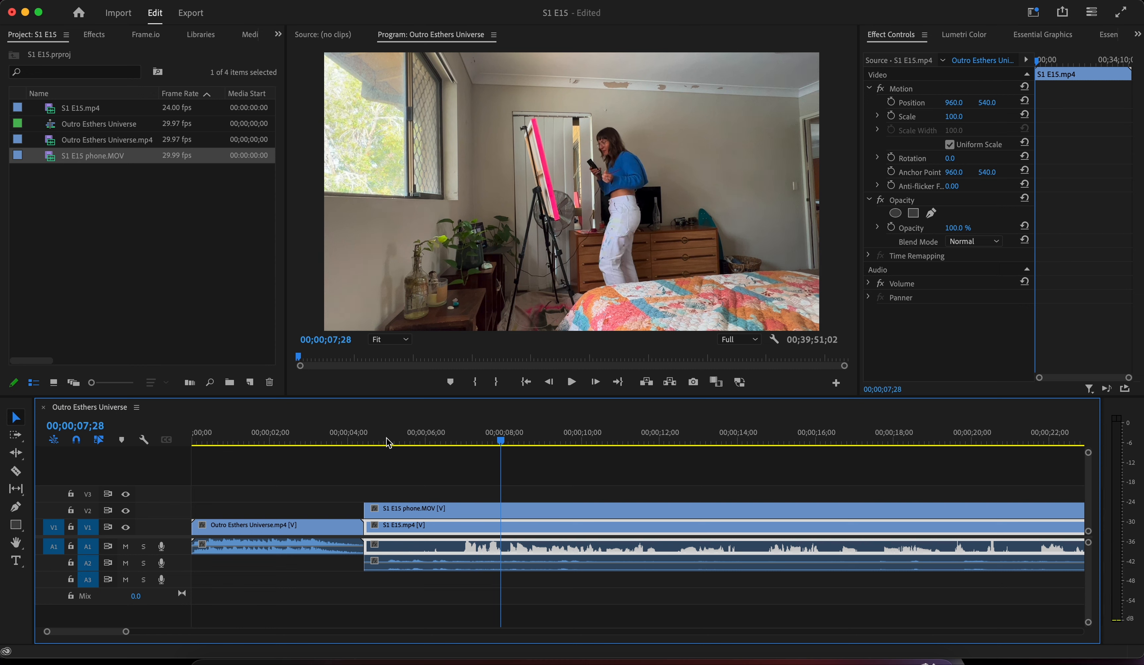
# Change the label colour of the S1 E15 phone.MOV clip to purple.
pyautogui.click(376, 509)
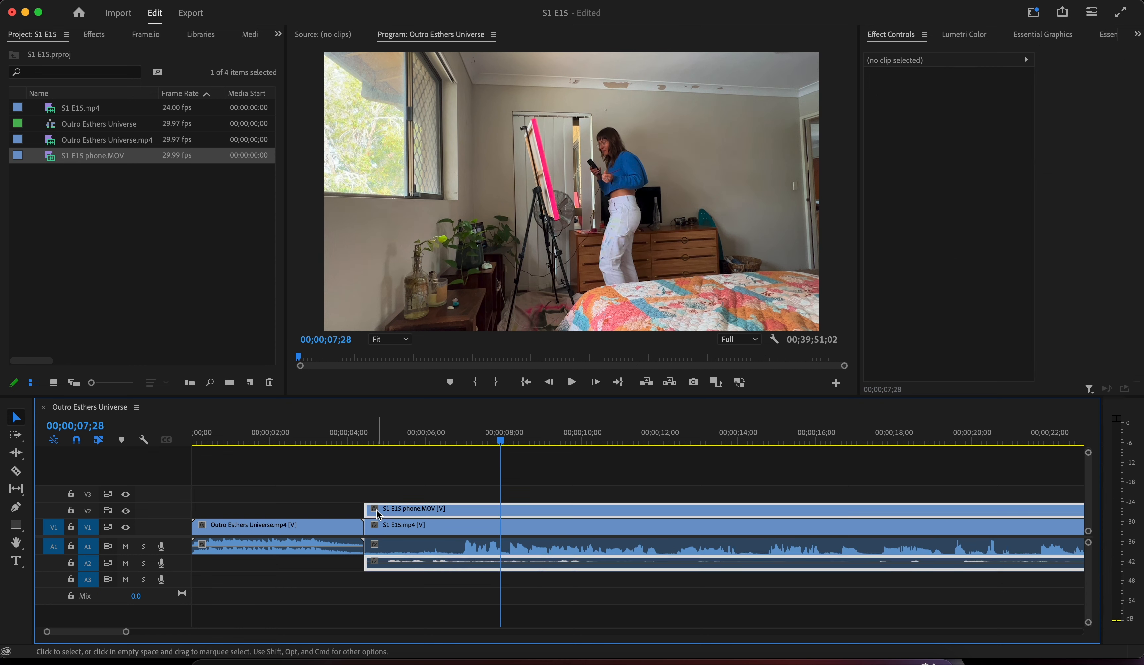
pyautogui.rightClick(376, 510)
pyautogui.press('Escape')
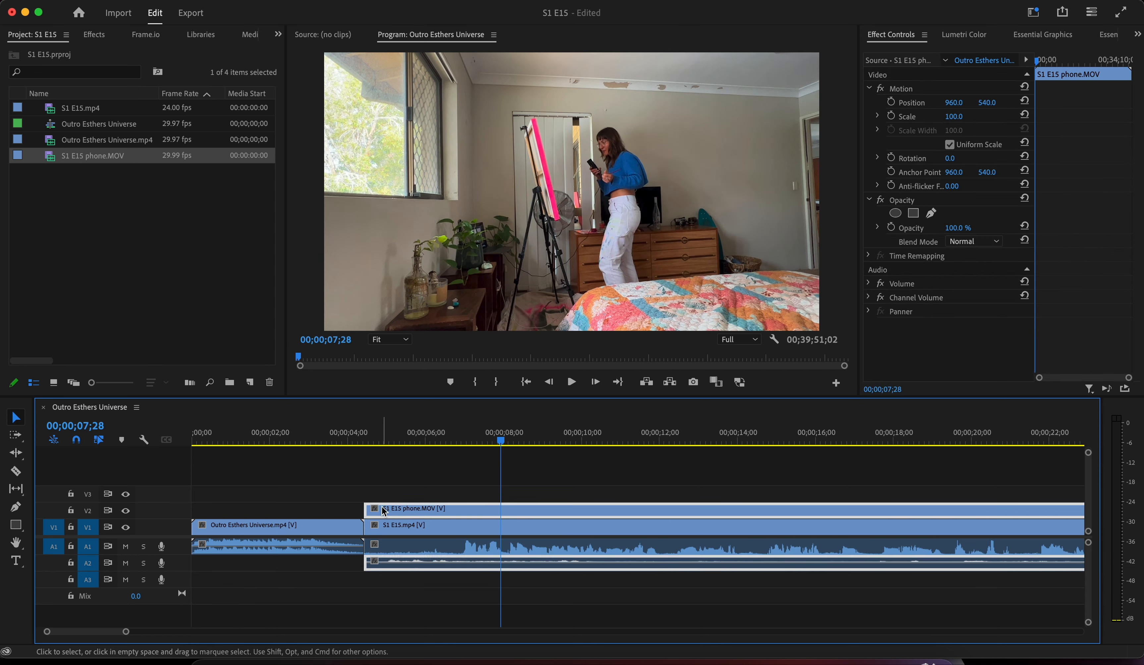
pyautogui.scroll(3, 384, 514)
pyautogui.rightClick(384, 511)
pyautogui.moveTo(485, 649)
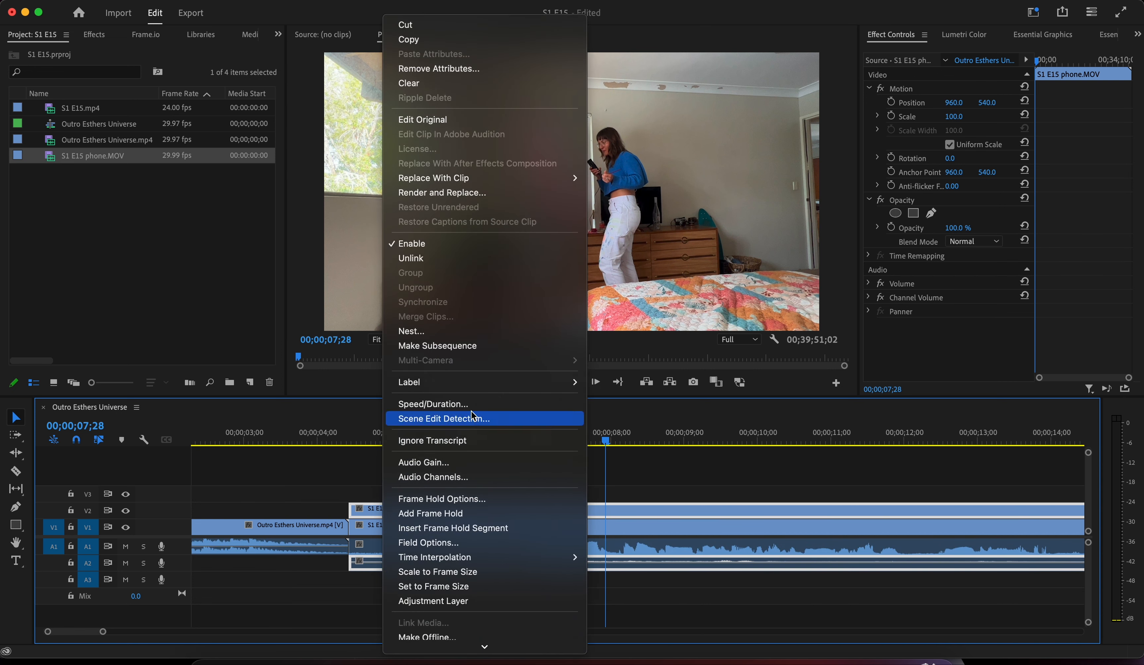
pyautogui.moveTo(465, 383)
pyautogui.click(604, 403)
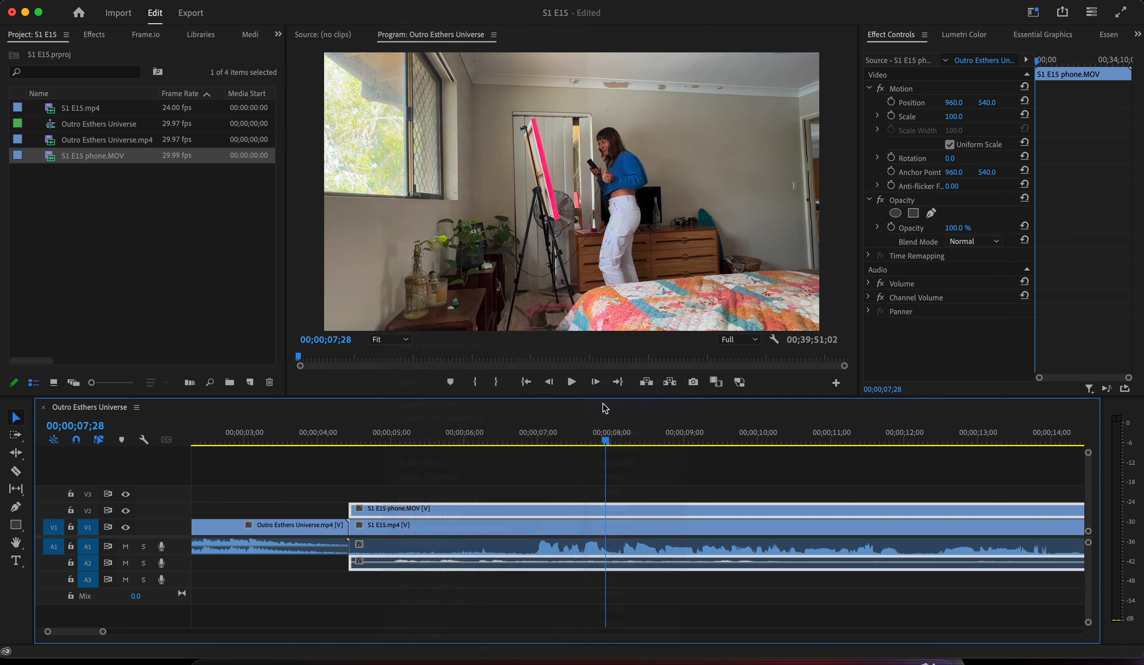
# Tag the S1 E15.mp4 audio as Dialogue in Essential Sound and apply the Podcast Voice preset.
pyautogui.click(579, 527)
pyautogui.click(1050, 35)
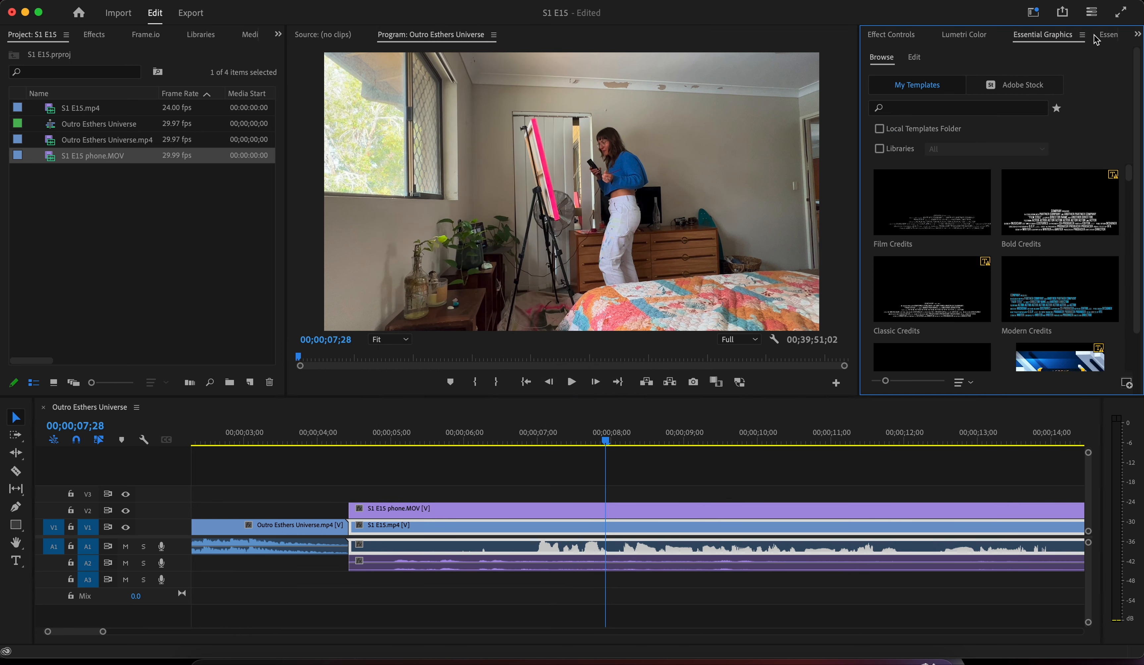
pyautogui.click(1107, 36)
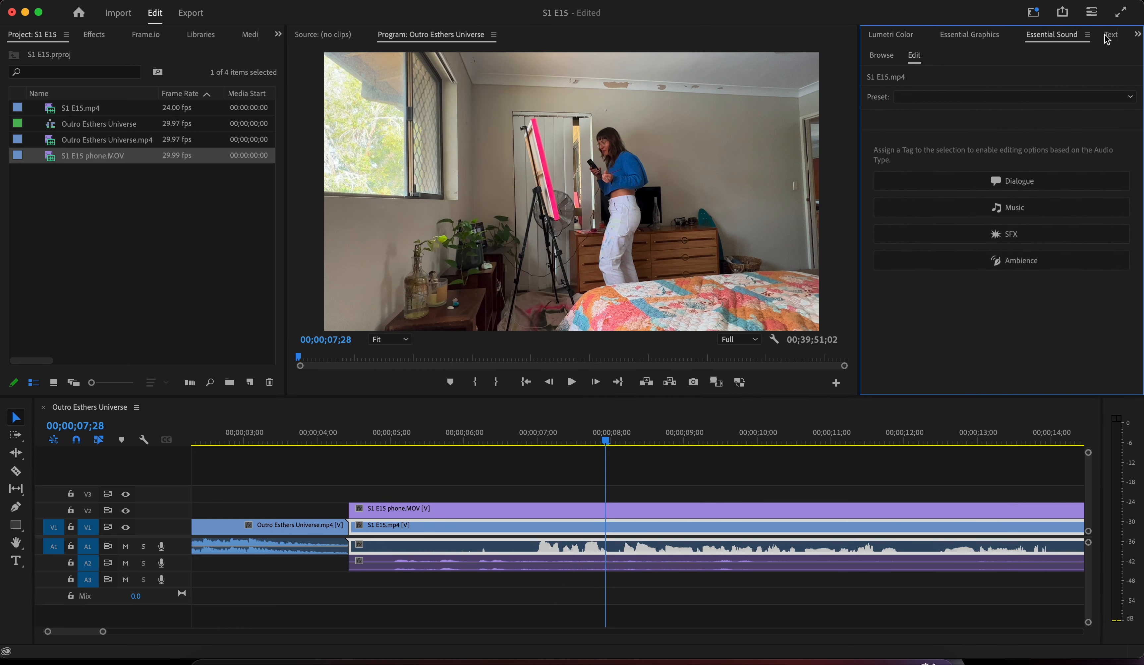
pyautogui.click(1016, 98)
pyautogui.click(1022, 187)
pyautogui.click(1019, 181)
pyautogui.click(1017, 120)
pyautogui.click(929, 353)
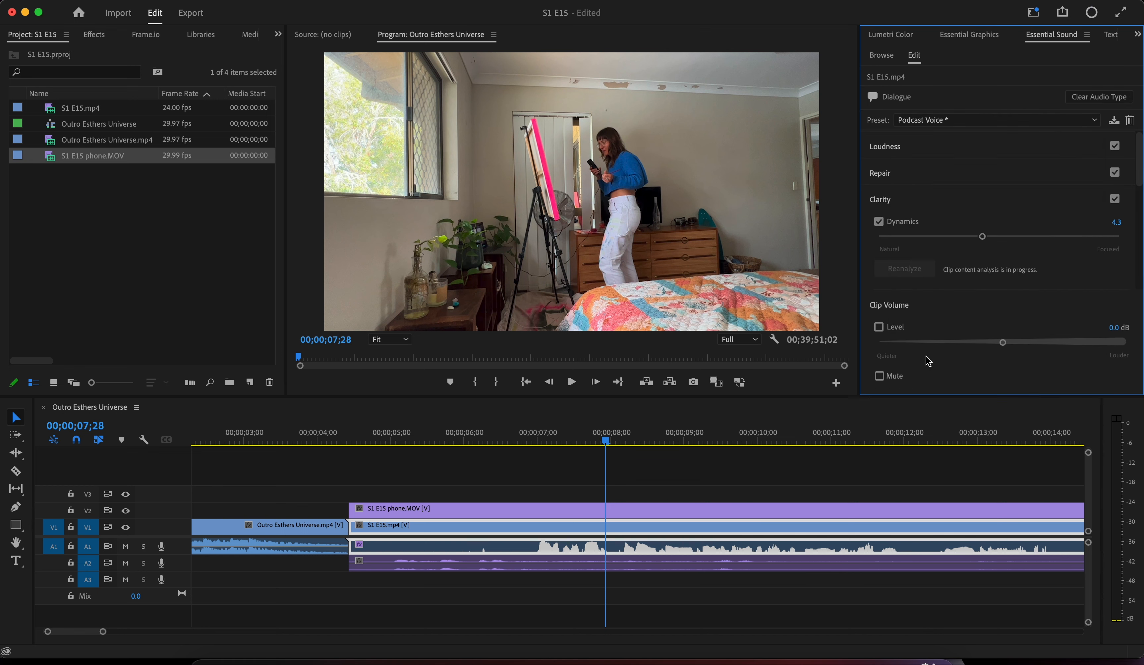
# Shift the S1 E15 phone.MOV clip to start at 00;00;06;27 and play it back to check the sync.
pyautogui.click(551, 498)
pyautogui.moveTo(556, 427); pyautogui.dragTo(532, 427)
pyautogui.moveTo(385, 506); pyautogui.dragTo(561, 511)
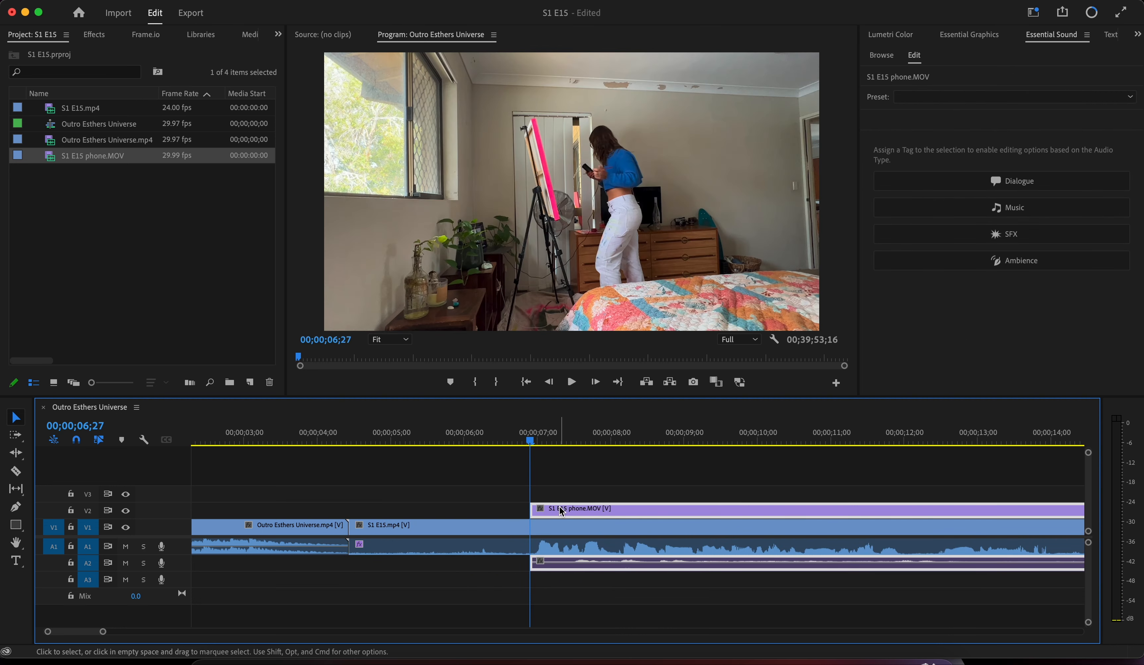
pyautogui.press('space')
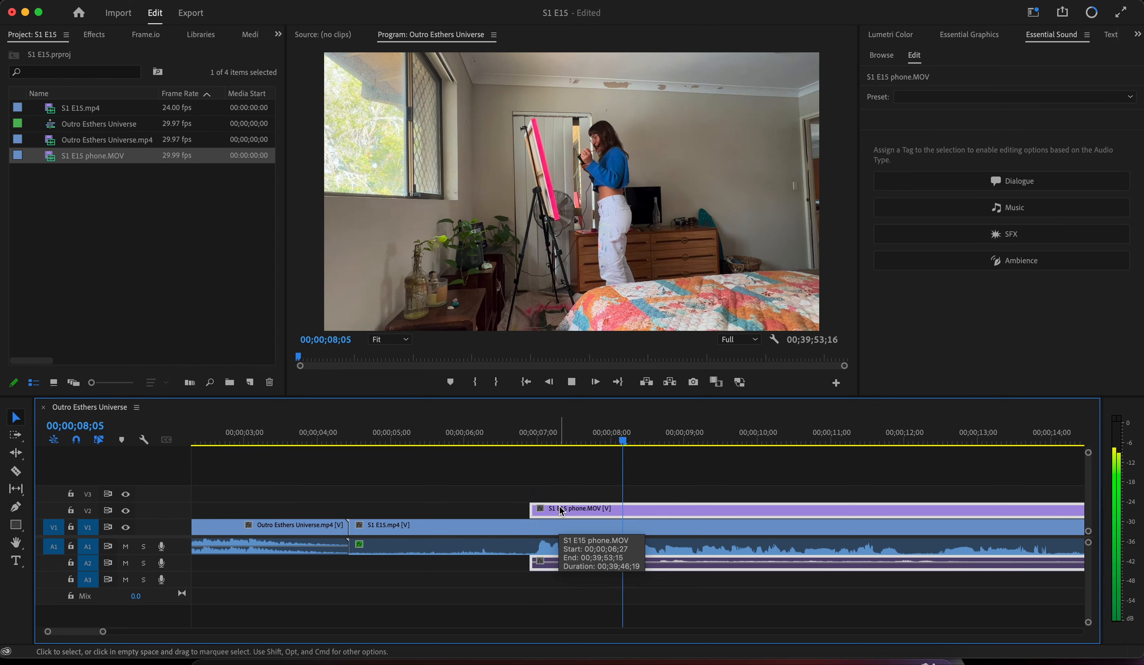
pyautogui.press('space')
# Add a marker on the S1 E15 phone.MOV clip at 00;00;07;15 as a sync reference.
pyautogui.scroll(3, 540, 567)
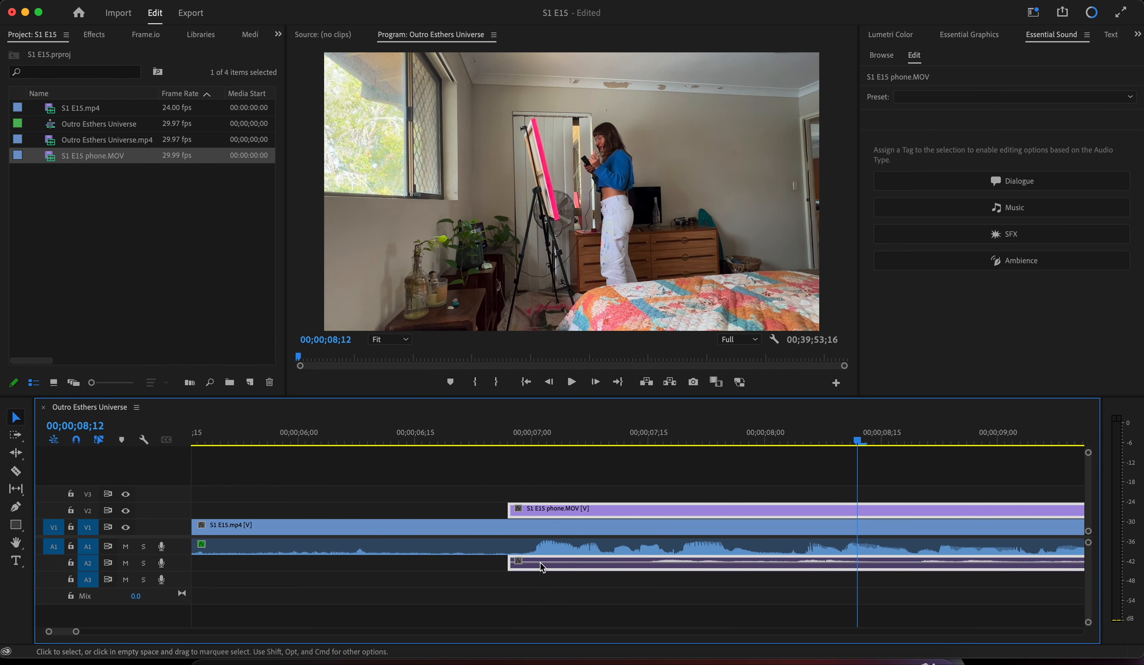
pyautogui.click(539, 582)
pyautogui.scroll(3, 539, 583)
pyautogui.click(791, 544)
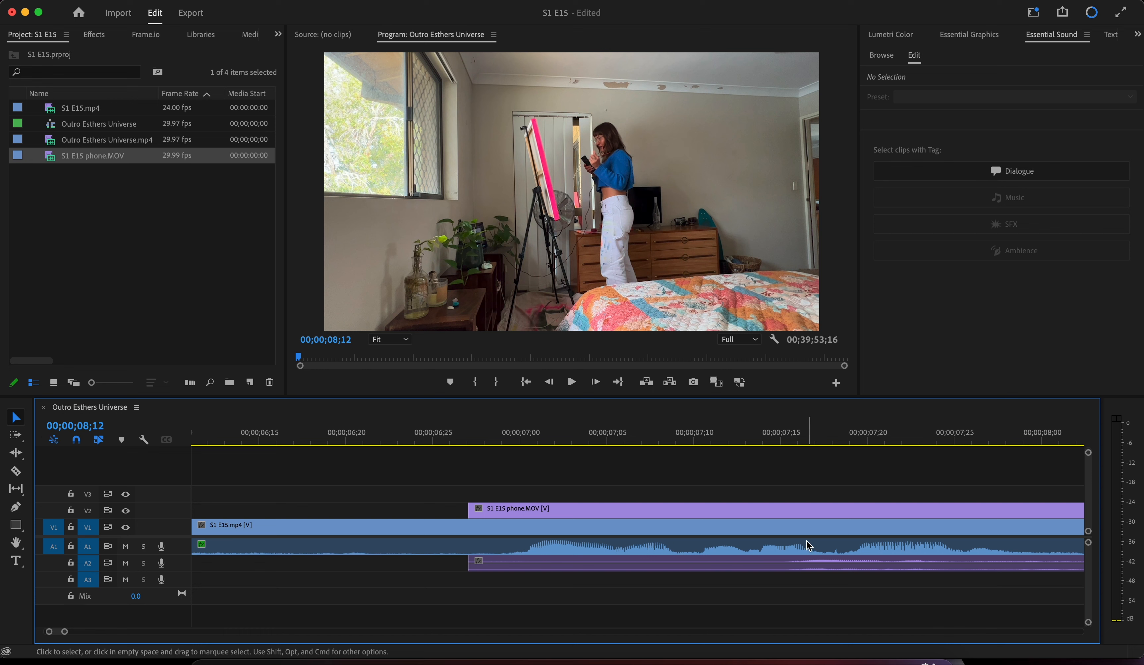
pyautogui.click(797, 436)
pyautogui.click(781, 440)
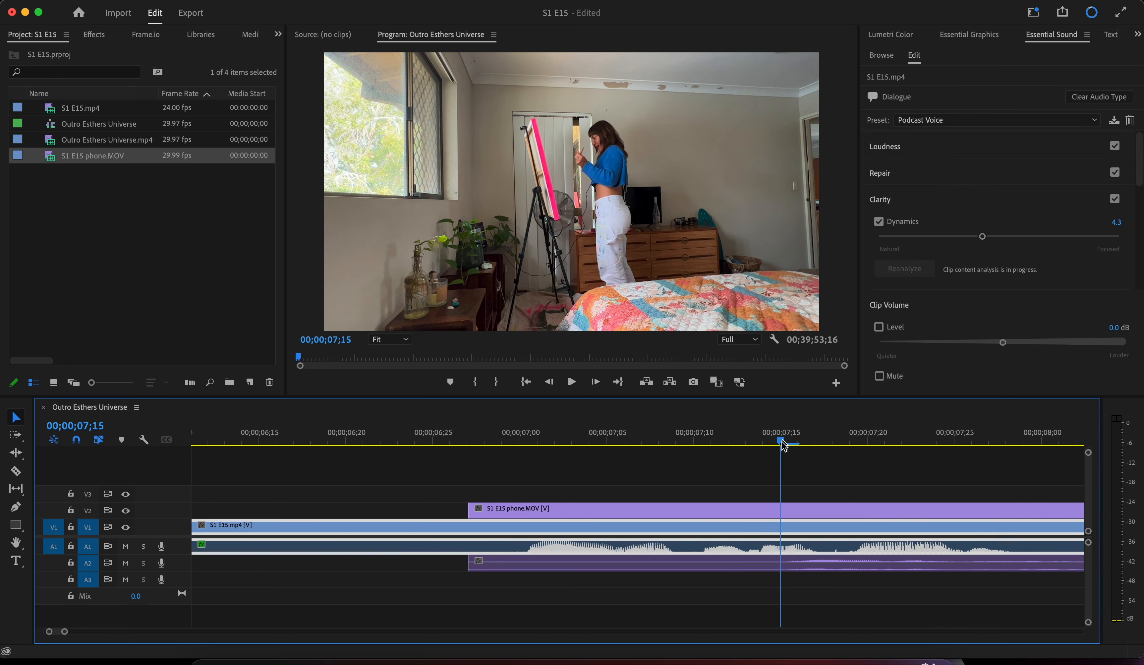
pyautogui.click(765, 514)
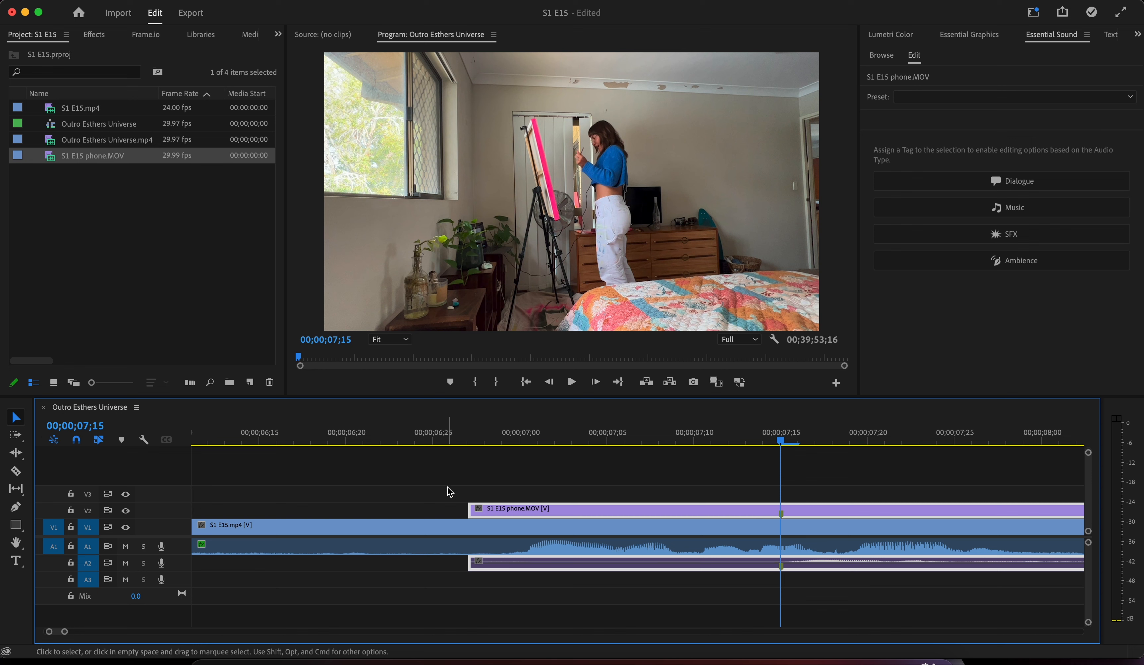
# Add a matching sync marker on the S1 E15.mp4 clip at 00;00;06;29.
pyautogui.moveTo(496, 436)
pyautogui.mouseDown()
pyautogui.moveTo(476, 441)
pyautogui.moveTo(501, 438)
pyautogui.mouseUp()
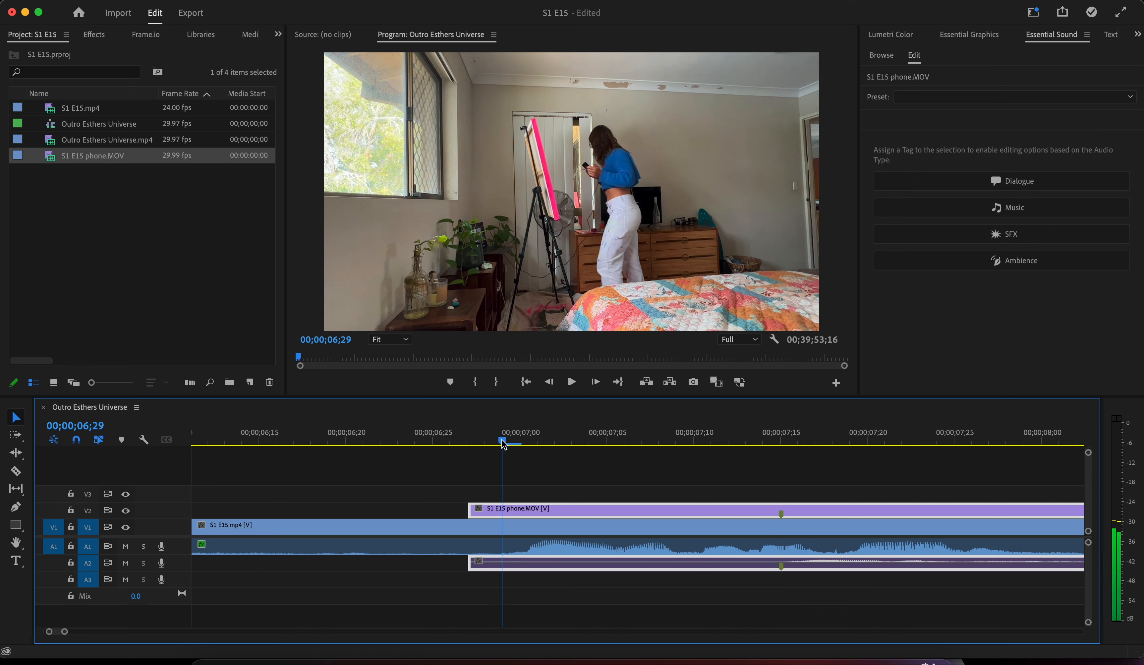
pyautogui.click(505, 524)
pyautogui.press('m')
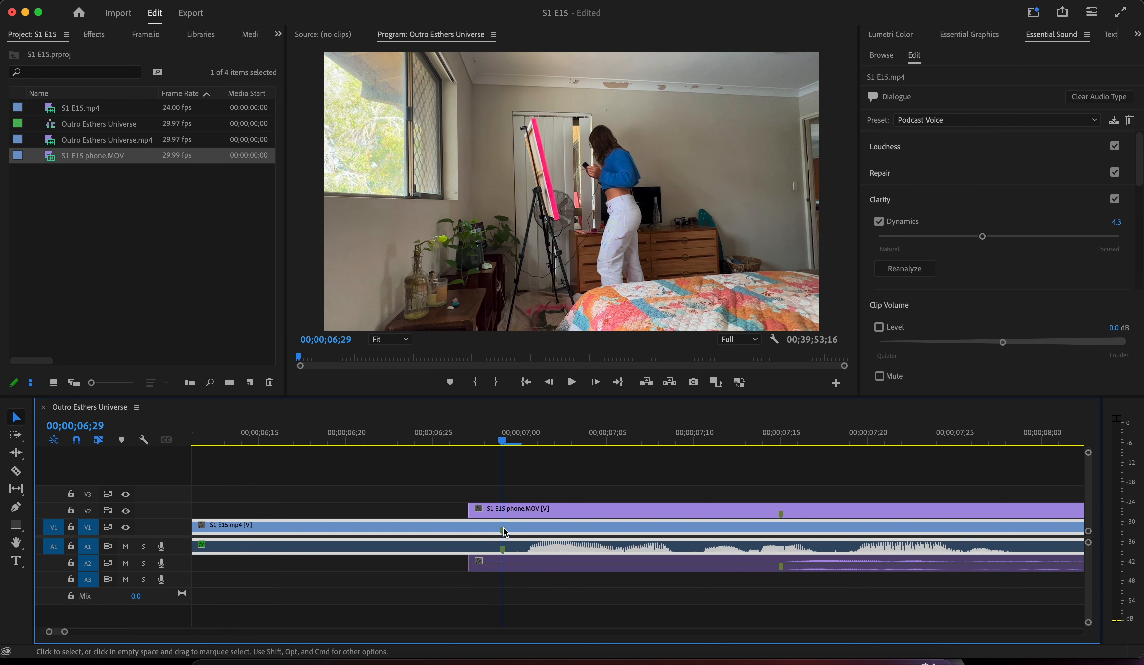
# Align the S1 E15 phone.MOV marker with the S1 E15.mp4 marker and trim the start of both clips to 00;00;06;25.
pyautogui.click(440, 438)
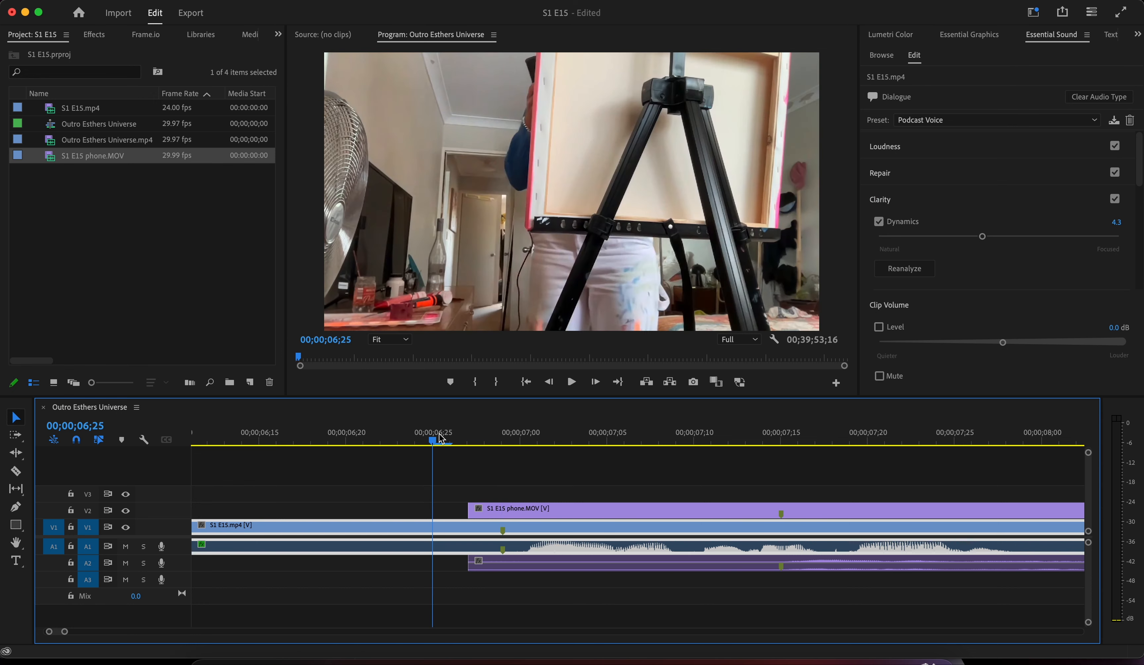
pyautogui.hotkey('alt', 'q')
pyautogui.moveTo(643, 512); pyautogui.dragTo(443, 514)
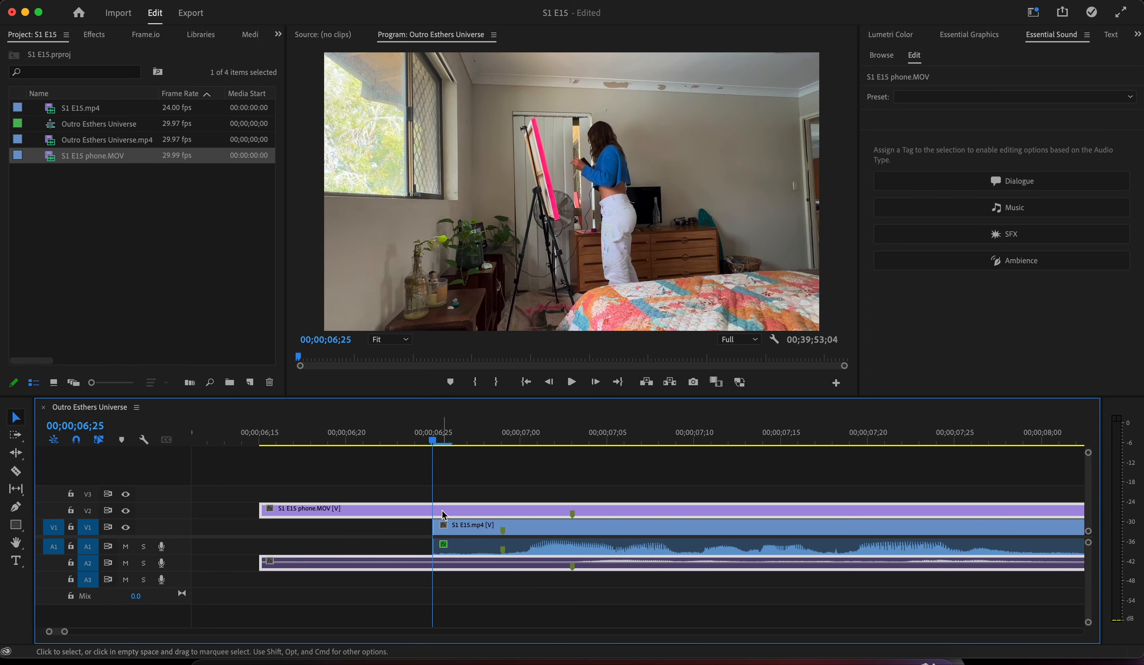
pyautogui.moveTo(538, 510); pyautogui.dragTo(474, 508)
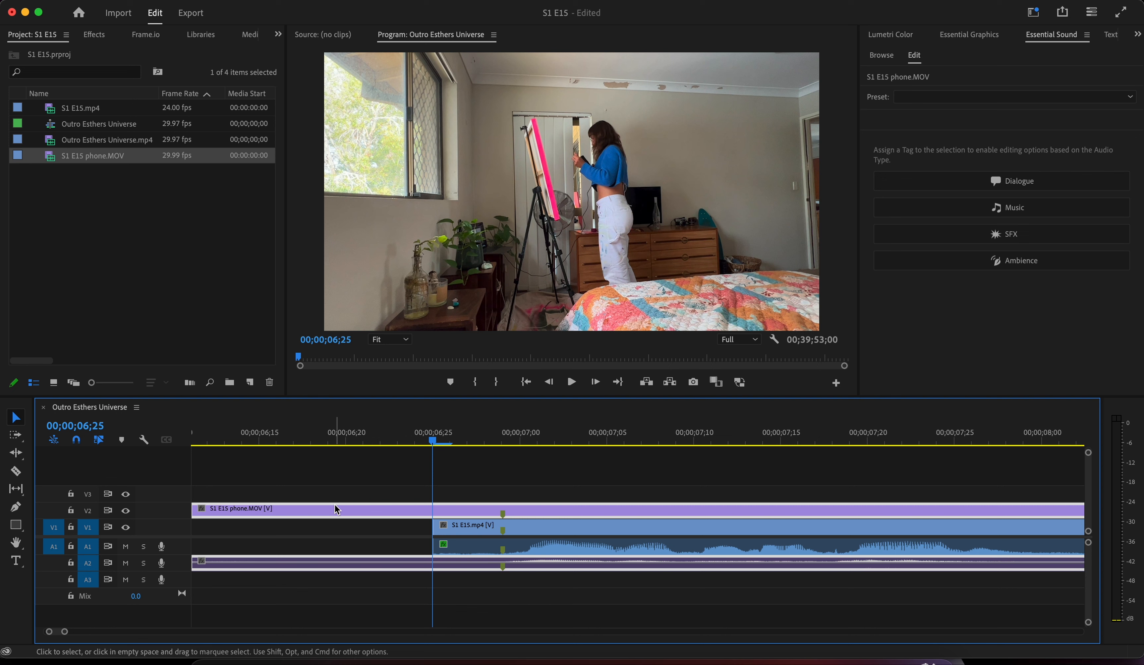
pyautogui.hotkey('alt', 'q')
# Play the marker-aligned clips to check their sync and examine their waveforms around the markers.
pyautogui.press('space')
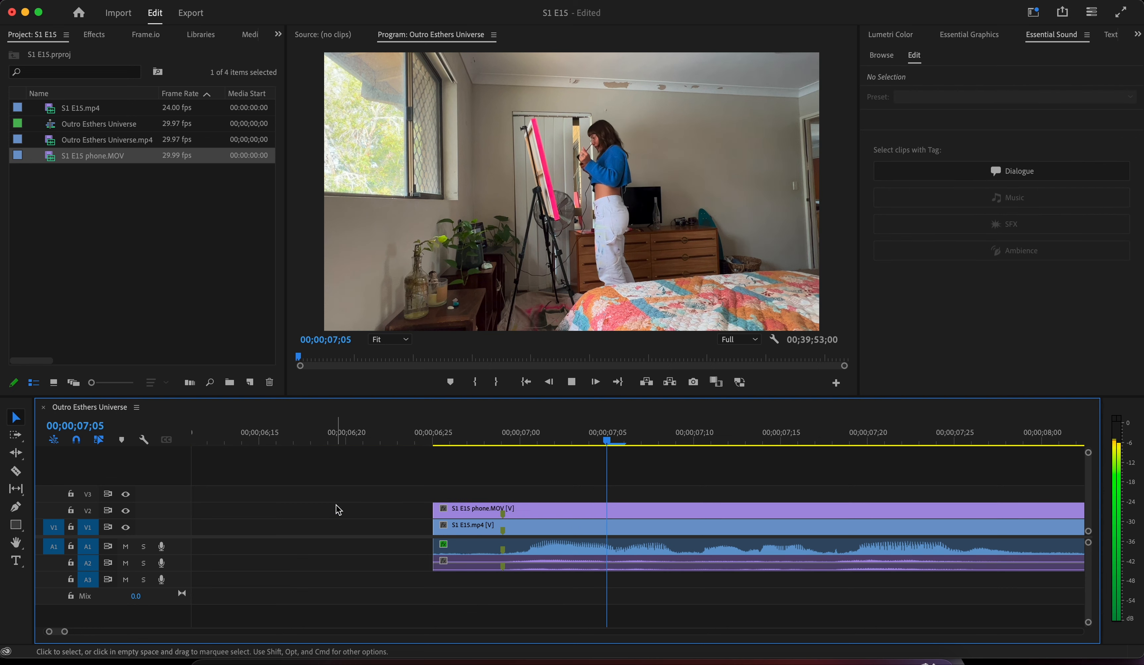
pyautogui.press('space')
pyautogui.click(464, 430)
pyautogui.press('space')
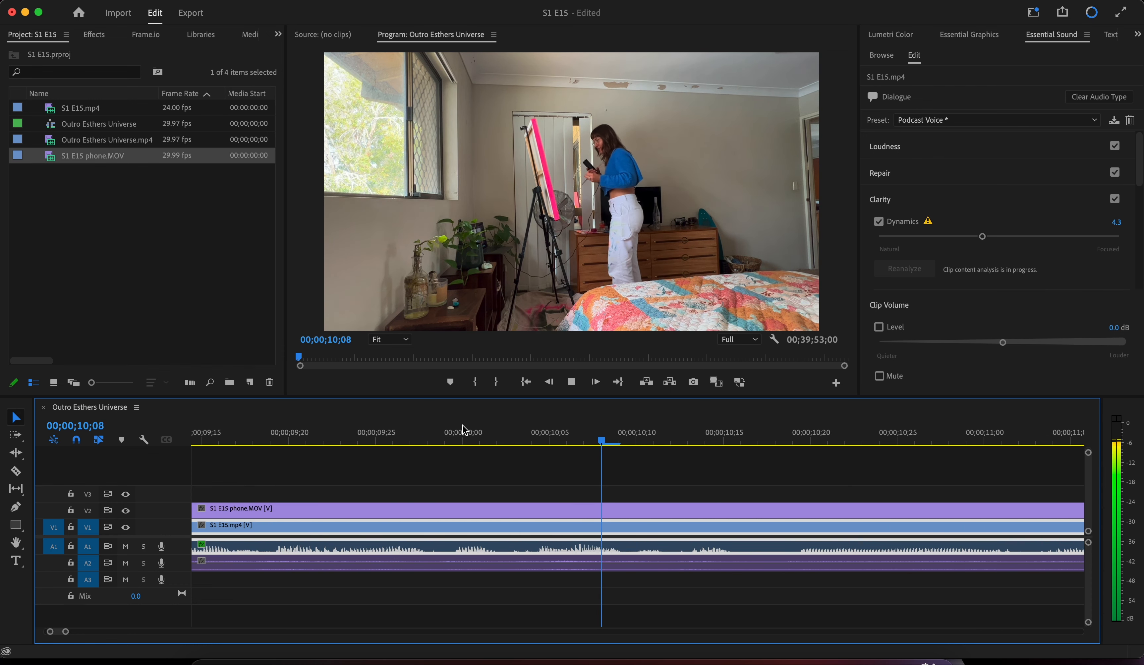
pyautogui.press('space')
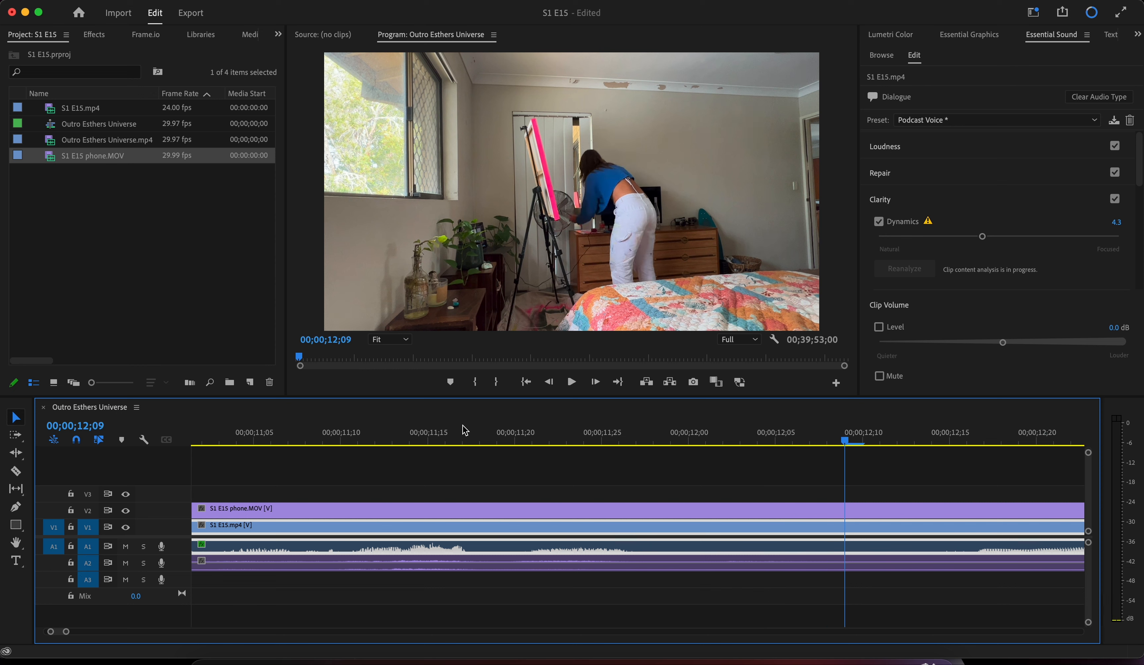
pyautogui.press('-')
pyautogui.press('-')
pyautogui.press('-')
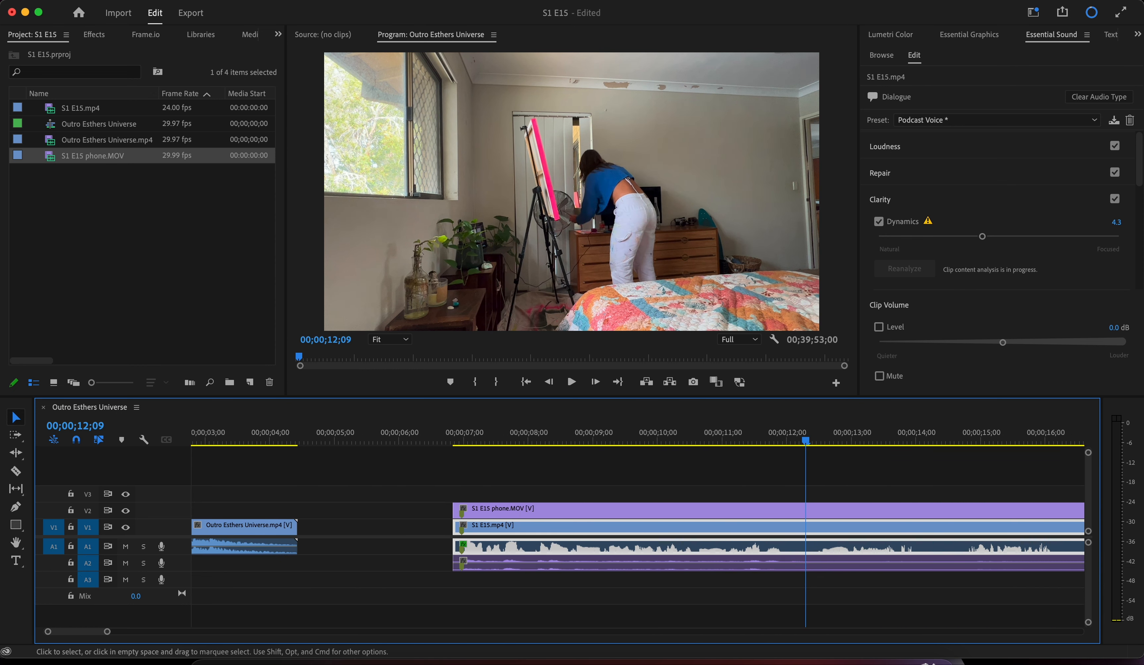
pyautogui.scroll(5, 434, 506)
pyautogui.scroll(2, 591, 517)
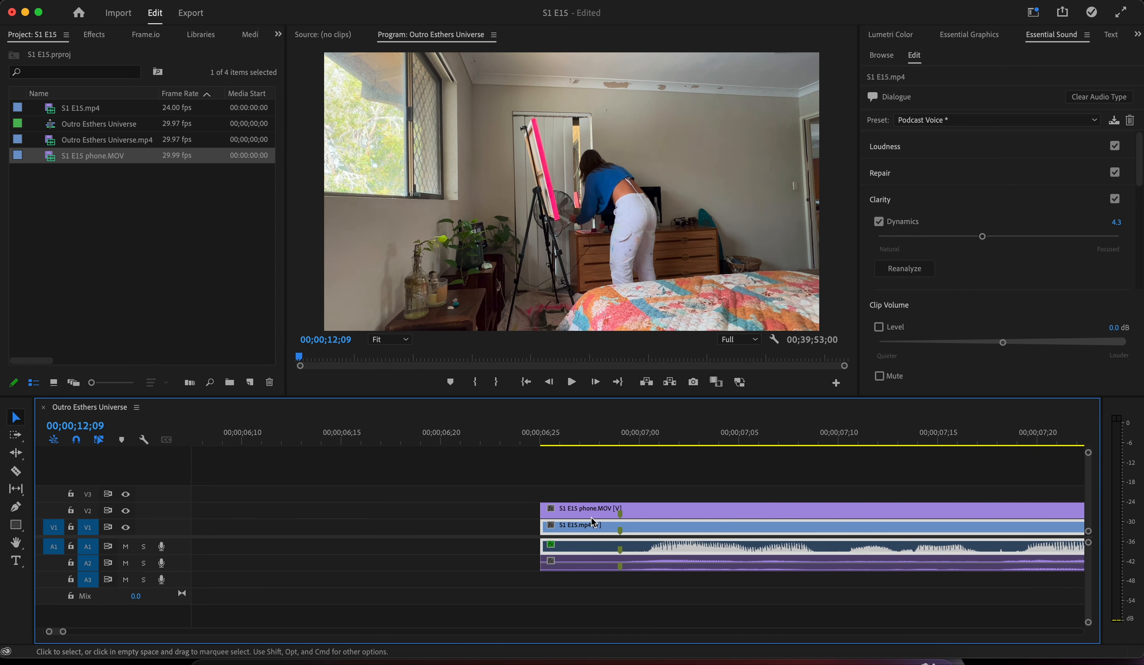
# Shift the S1 E15 phone.MOV clip one frame later and play both clips to check their sync.
pyautogui.hscroll(4, 601, 590)
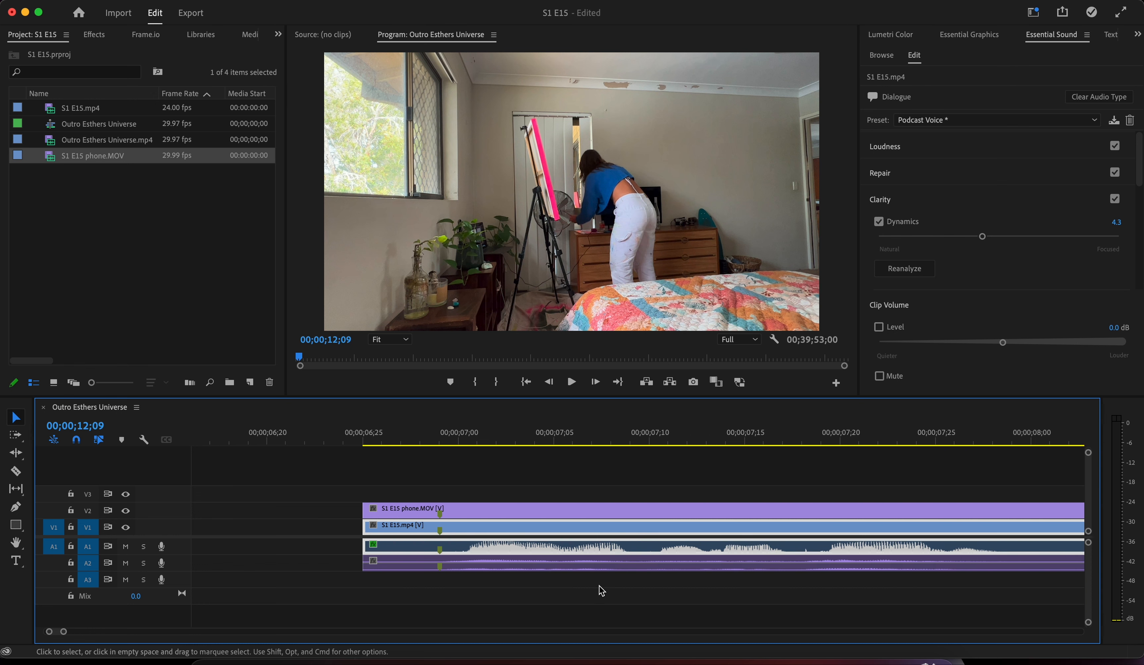
pyautogui.moveTo(368, 439); pyautogui.dragTo(381, 441)
pyautogui.moveTo(396, 512); pyautogui.dragTo(407, 510)
pyautogui.press('space')
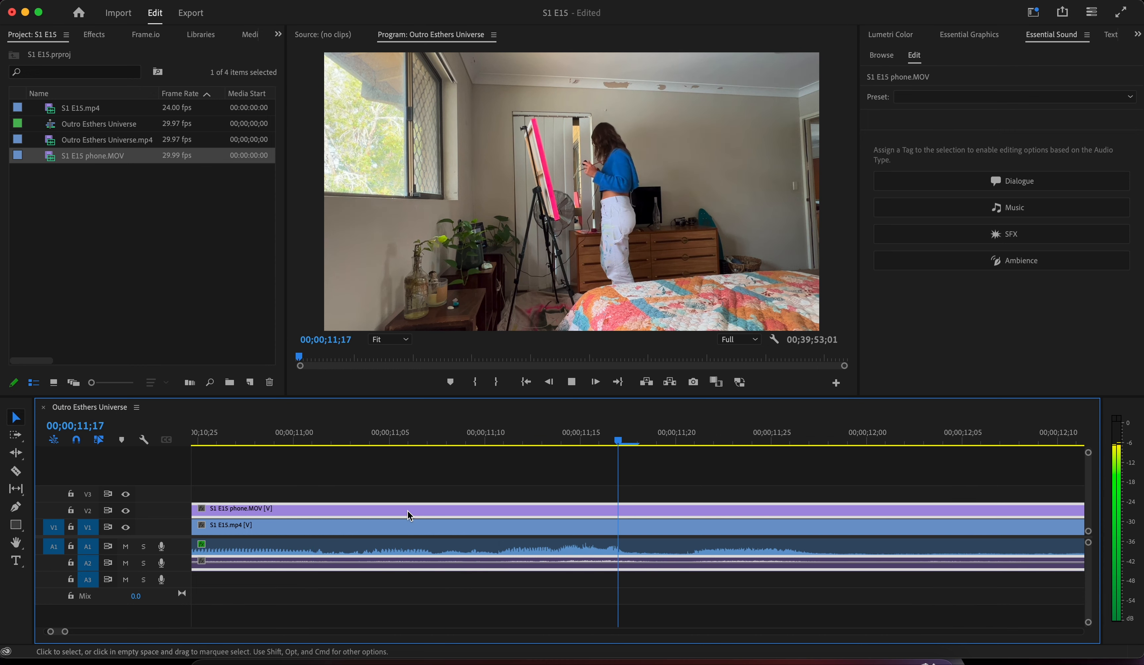
pyautogui.press('space')
# Cut both S1 E15 clips at 00;00;06;28 and delete the short uneven pieces before the cut.
pyautogui.press('-')
pyautogui.press('-')
pyautogui.press('-')
pyautogui.press('-')
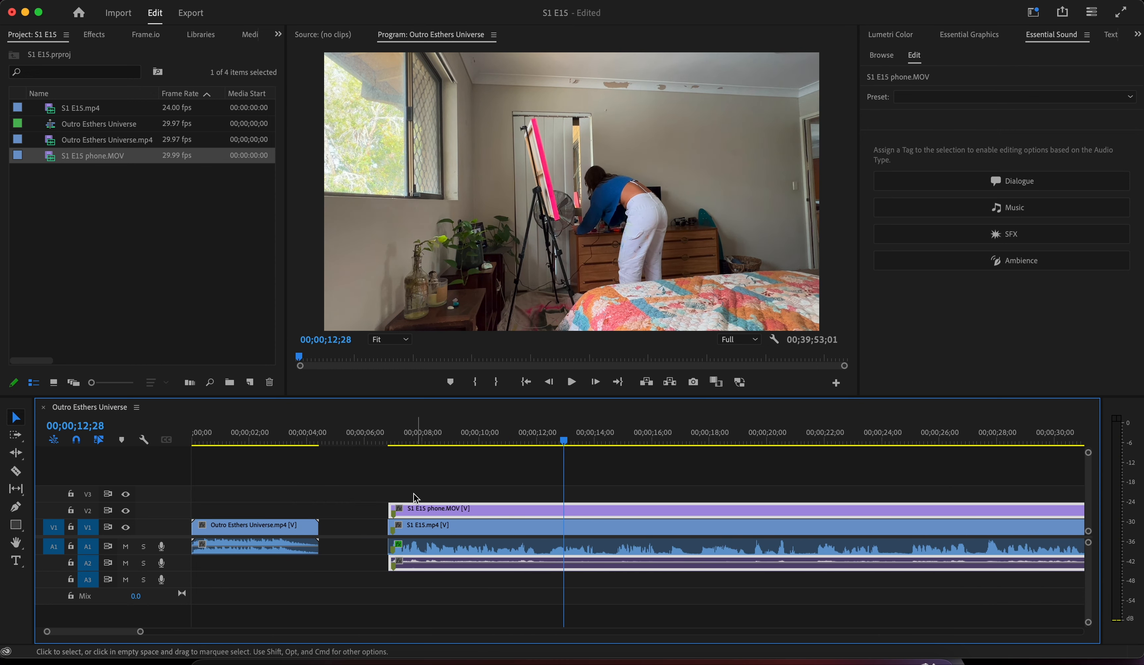
pyautogui.click(386, 439)
pyautogui.press('=')
pyautogui.press('=')
pyautogui.press('=')
pyautogui.press('=')
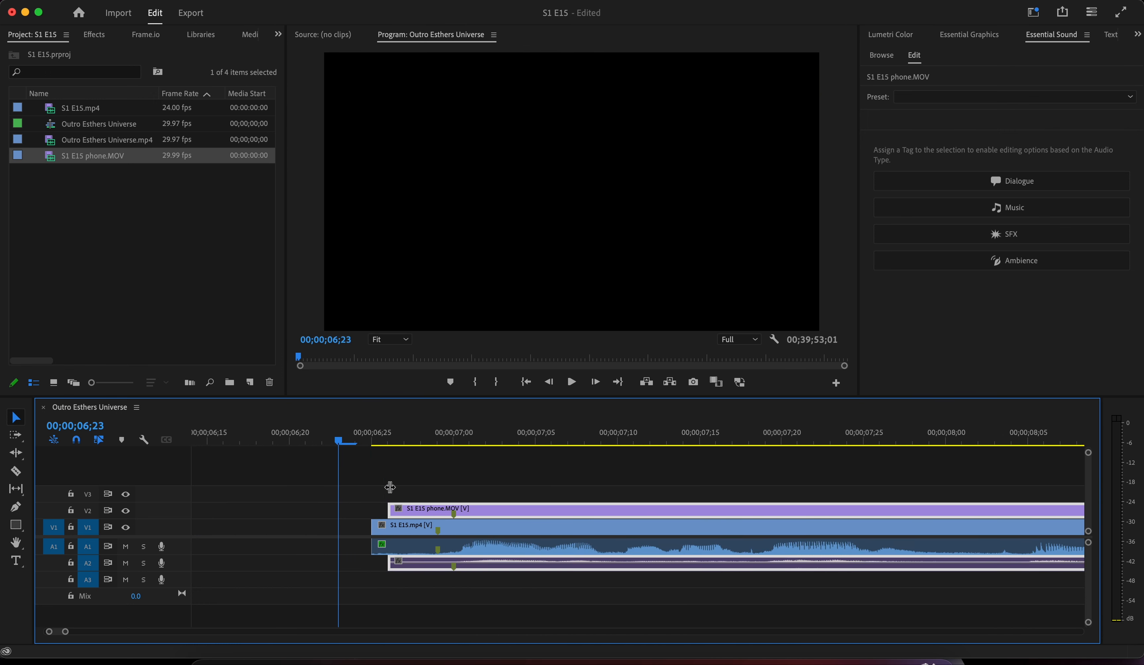
pyautogui.click(401, 438)
pyautogui.click(419, 436)
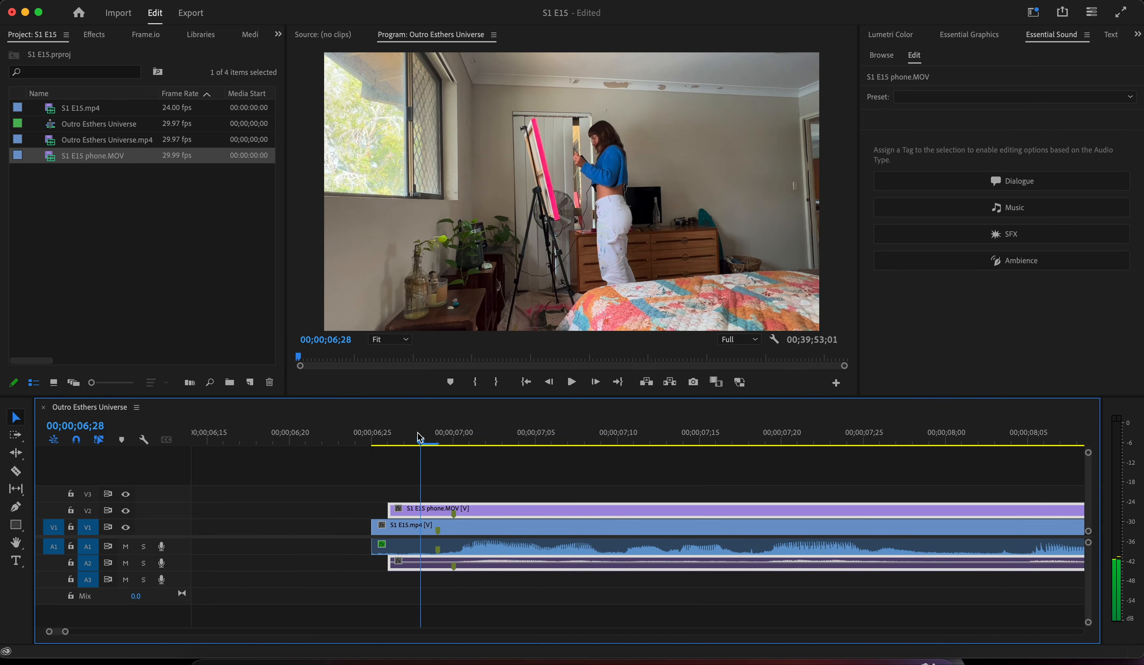
pyautogui.moveTo(449, 489); pyautogui.dragTo(456, 607)
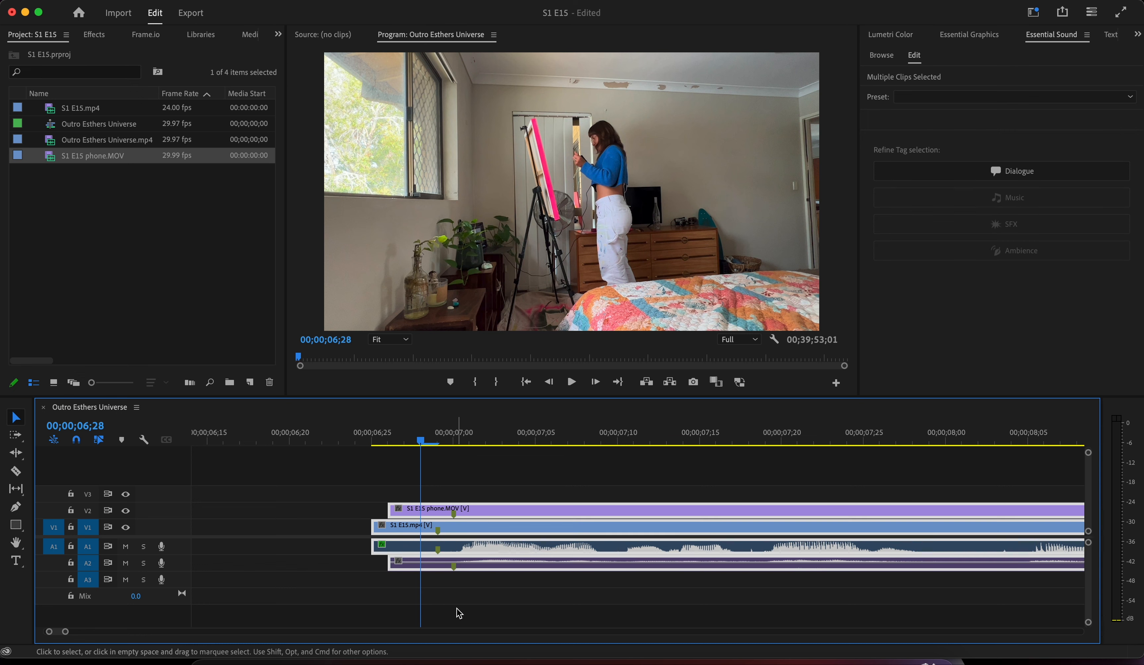
pyautogui.press('super+k')
pyautogui.press('Delete')
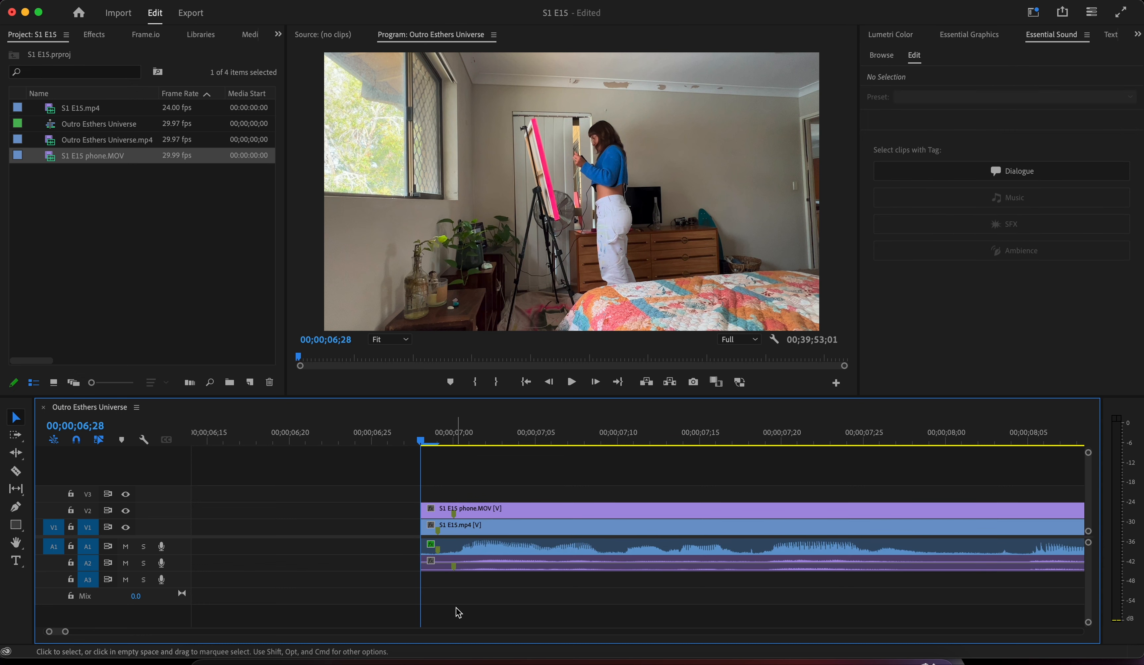
# Ripple-delete the gap between the intro and the synced S1 E15 clips and play across the join.
pyautogui.rightClick(406, 533)
pyautogui.click(422, 548)
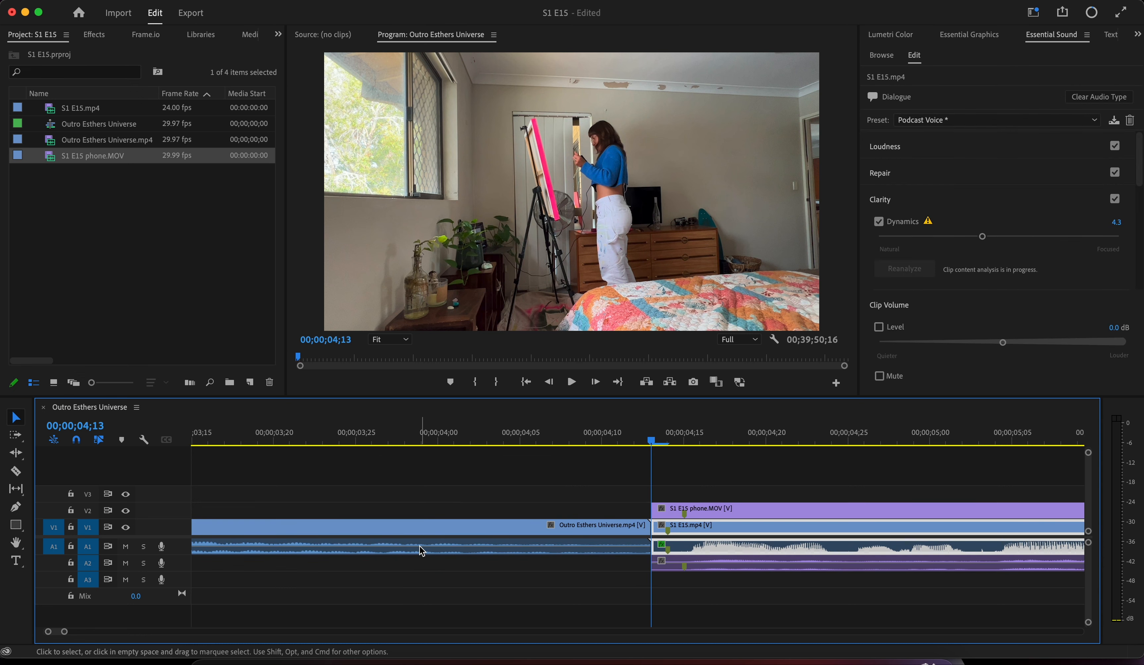
pyautogui.click(525, 427)
pyautogui.press('space')
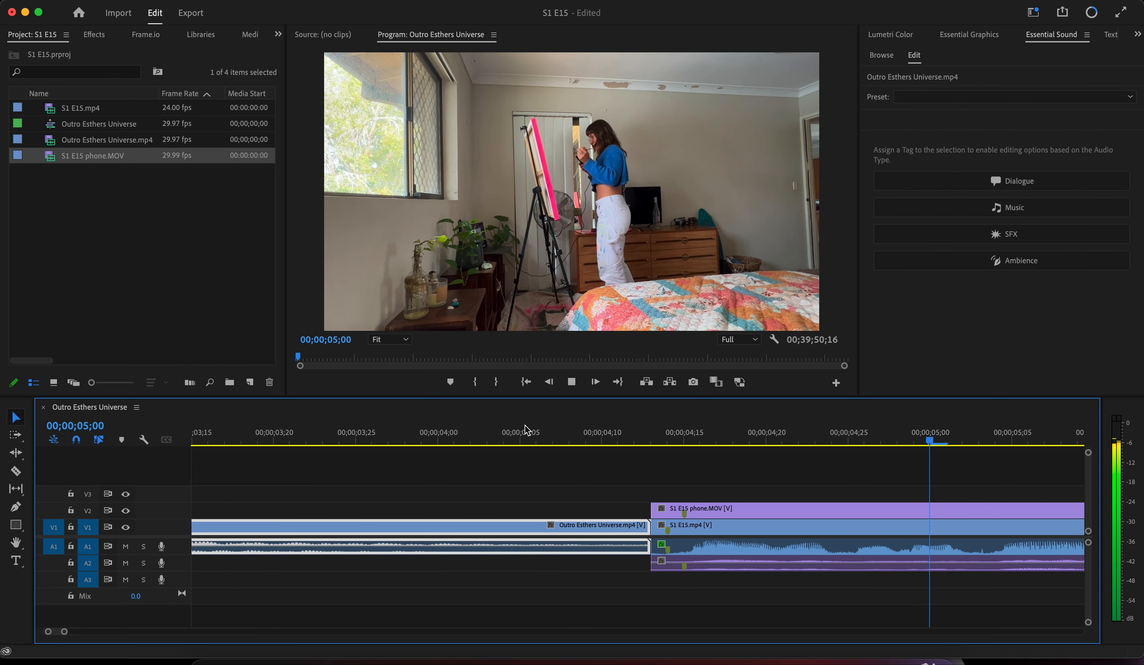
pyautogui.press('space')
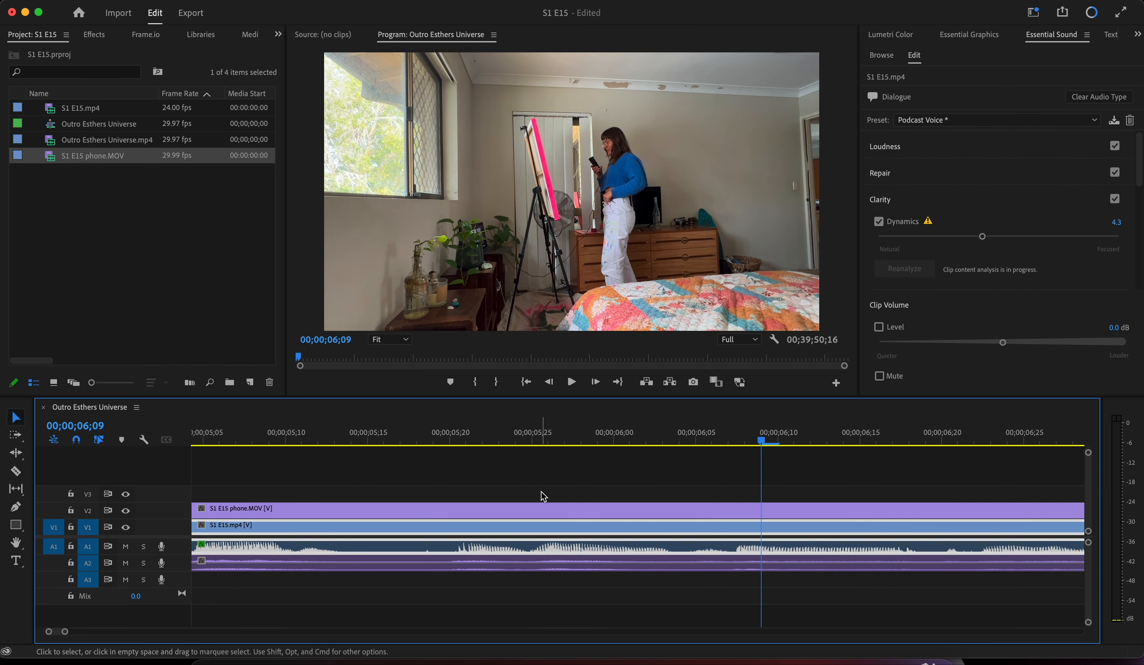
# Delete only the audio of the S1 E15 phone.MOV clip, keeping its video on the timeline.
pyautogui.click(542, 507)
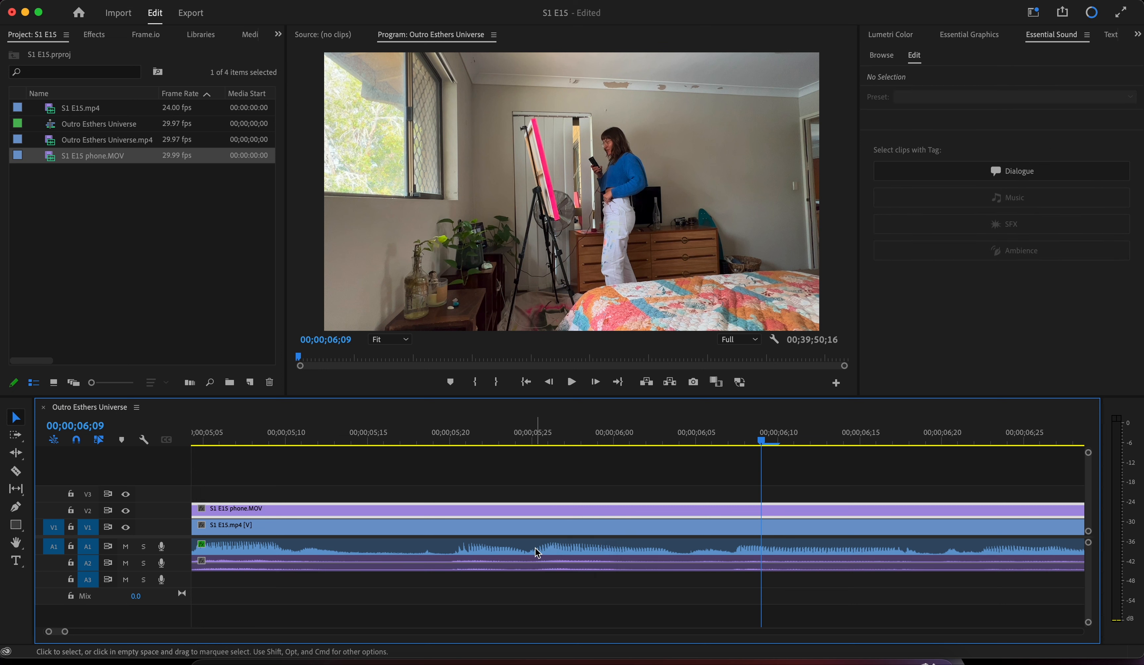
pyautogui.click(530, 566)
pyautogui.press('Delete')
# Toggle the visibility of track V2 to compare the phone picture with the S1 E15.mp4 picture.
pyautogui.click(540, 528)
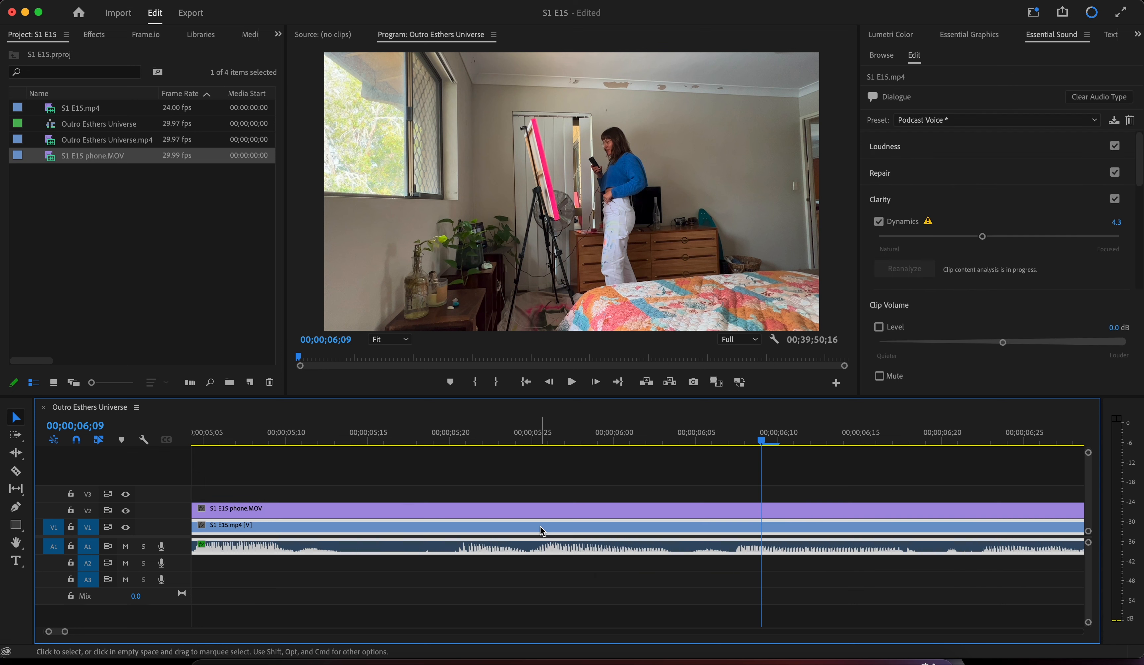
pyautogui.click(126, 511)
pyautogui.click(126, 511)
pyautogui.click(126, 511)
pyautogui.click(126, 511)
pyautogui.click(126, 511)
pyautogui.click(126, 511)
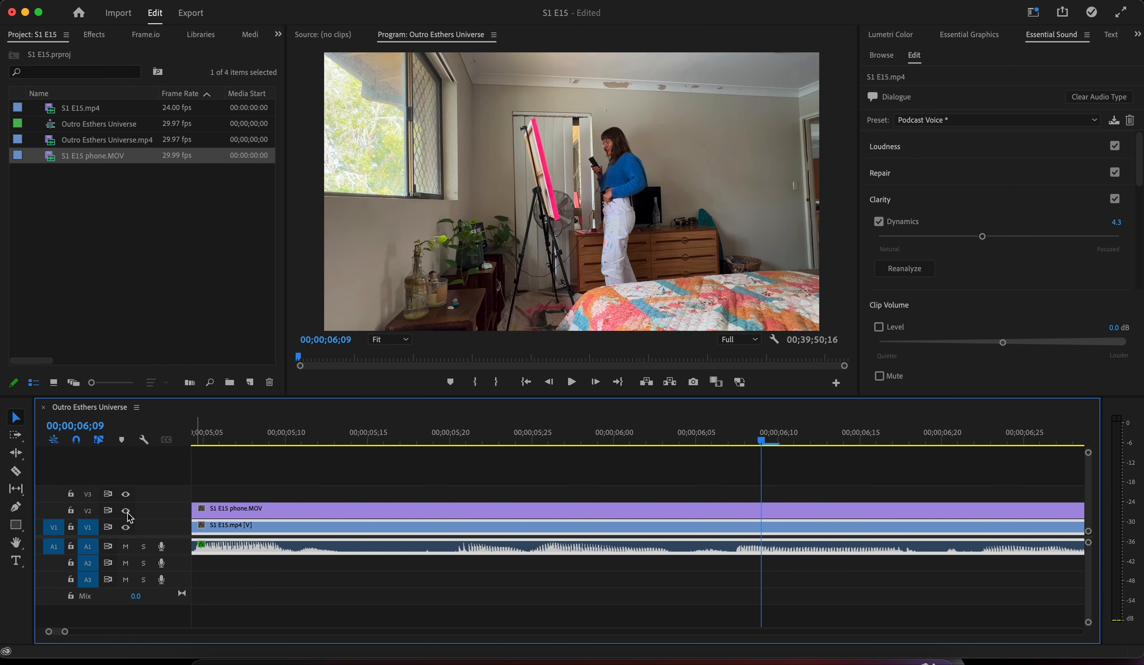
# Delete only the video of S1 E15.mp4 and move the S1 E15 phone.MOV video down to track V1.
pyautogui.keyDown('alt'); pyautogui.click(530, 532); pyautogui.keyUp('alt')
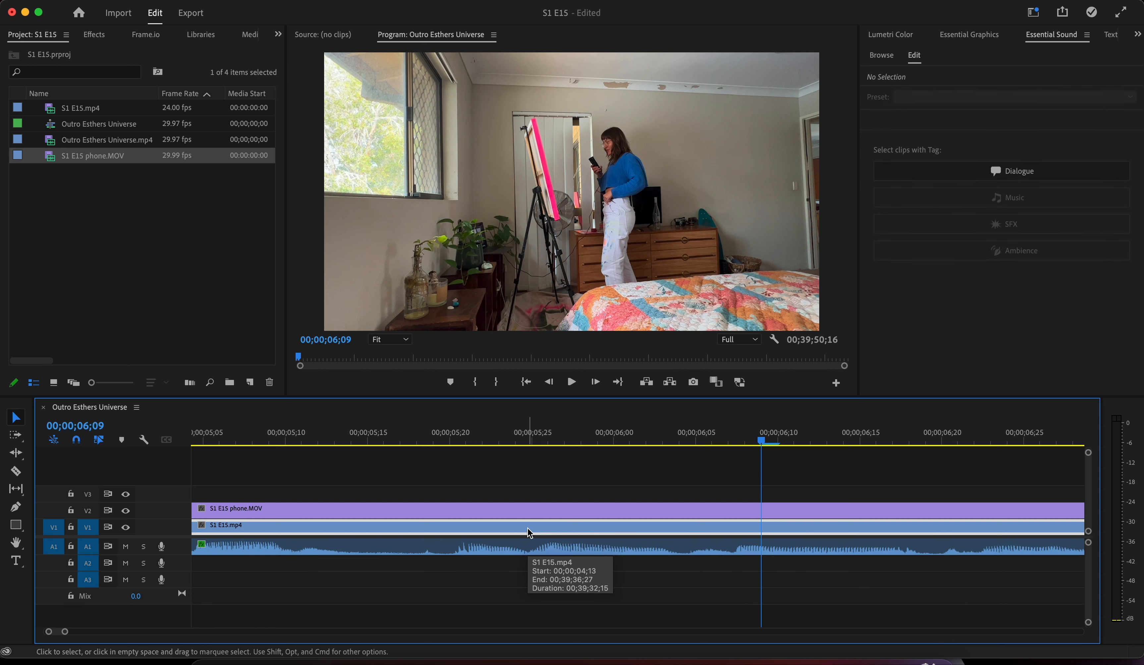
pyautogui.press('Delete')
pyautogui.click(528, 518)
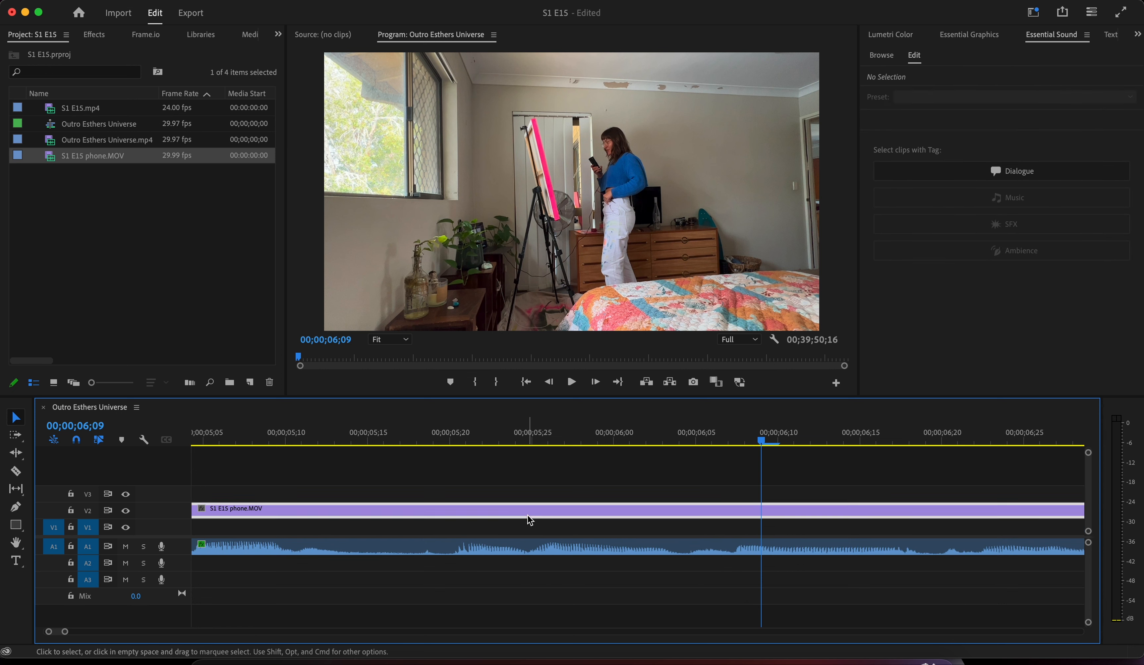
pyautogui.moveTo(527, 514); pyautogui.dragTo(527, 525)
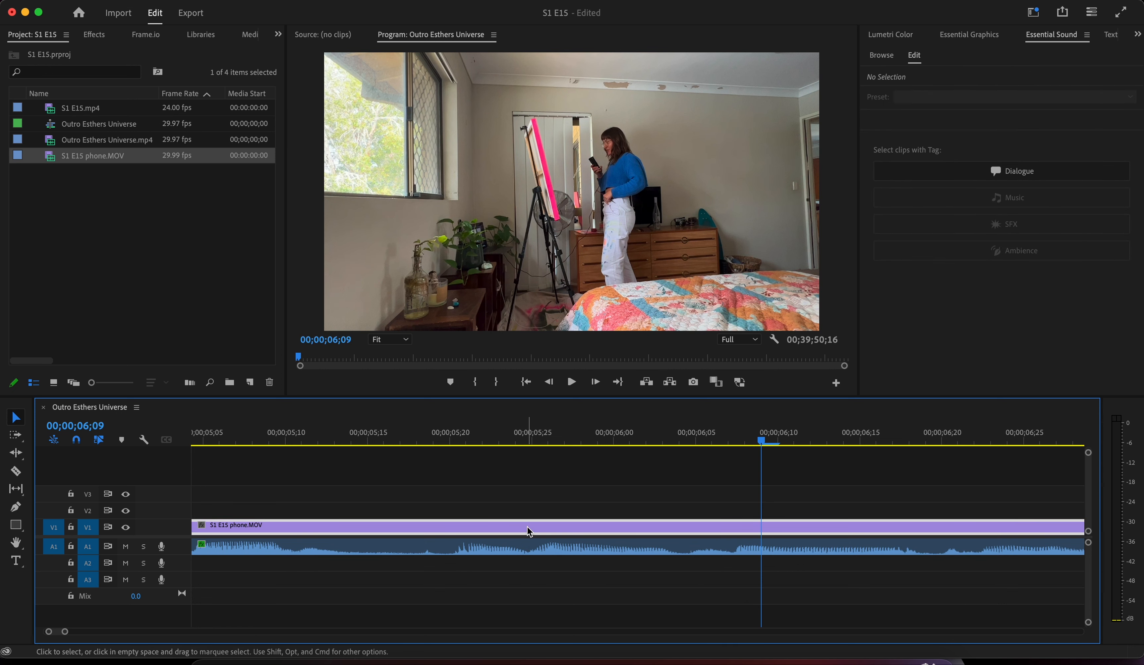
# Save the S1 E15 project.
pyautogui.hscroll(5, 784, 541)
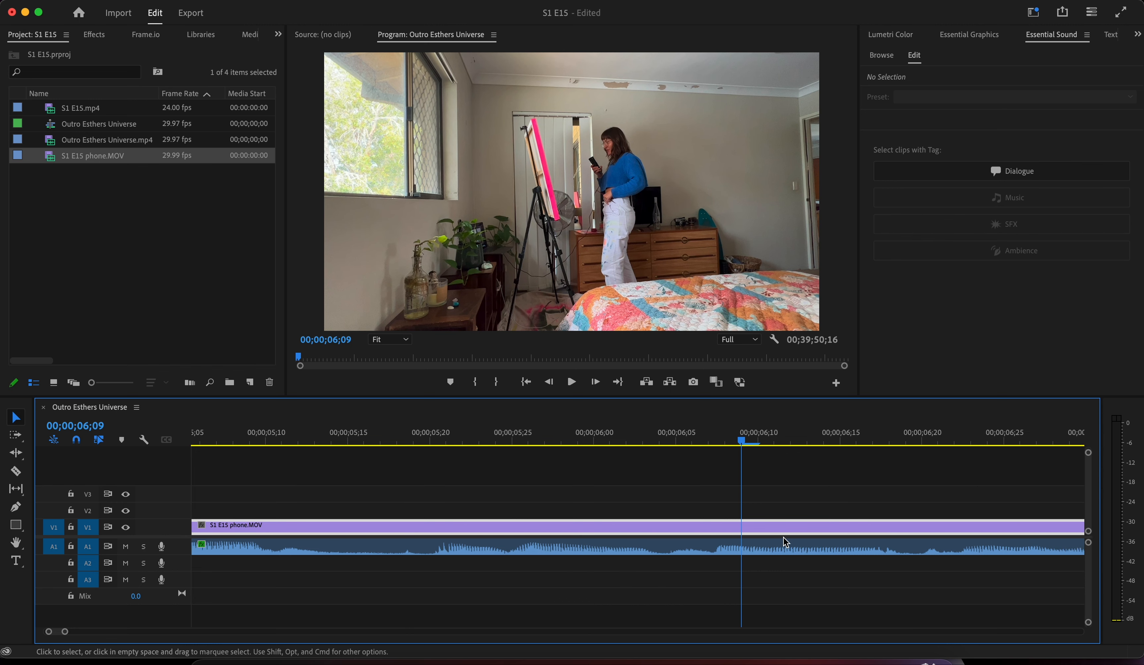
pyautogui.scroll(-5, 765, 546)
pyautogui.hscroll(15, 765, 546)
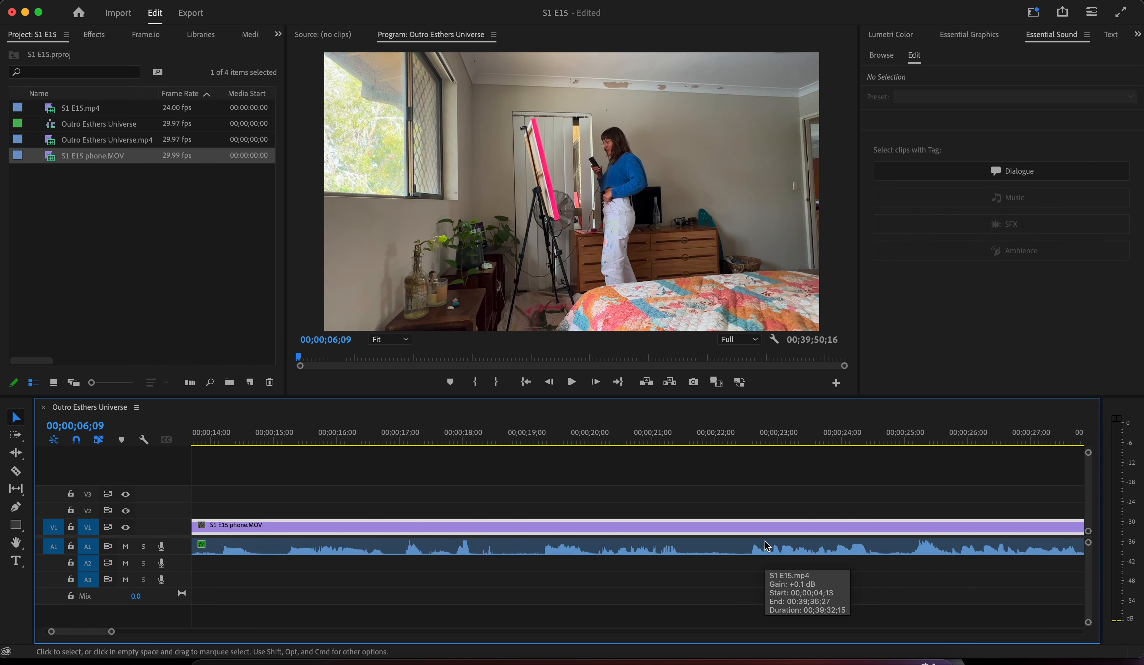
pyautogui.hscroll(20, 766, 546)
pyautogui.press('super+s')
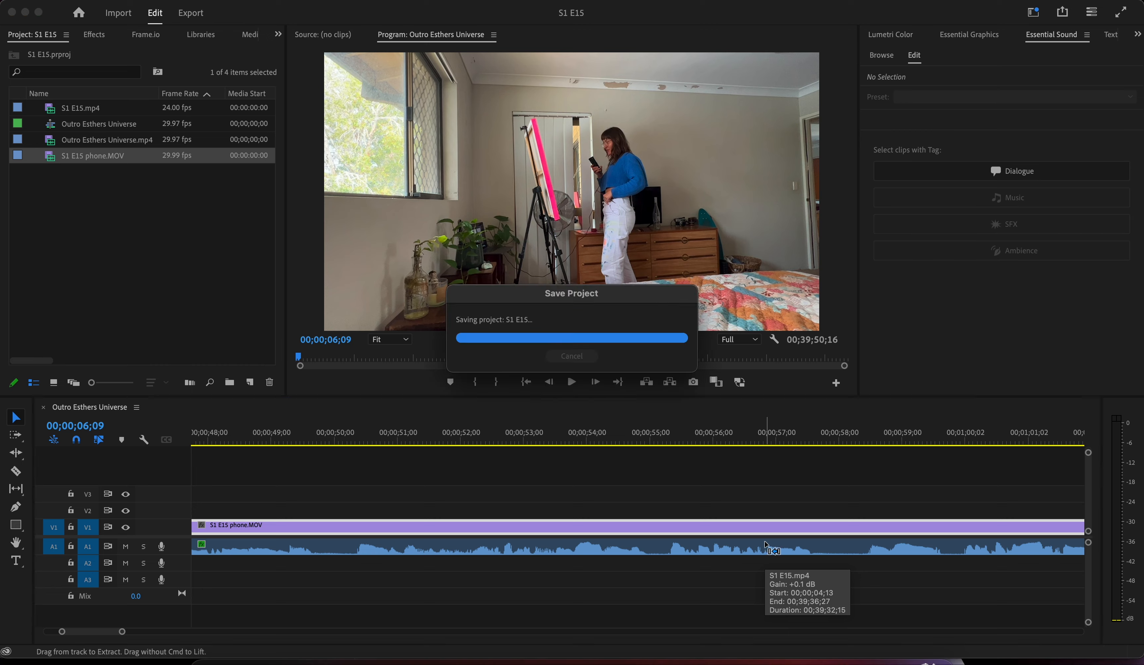
# Play the last part of the episode before the outro to examine where the dialogue ends.
pyautogui.hscroll(20, 767, 546)
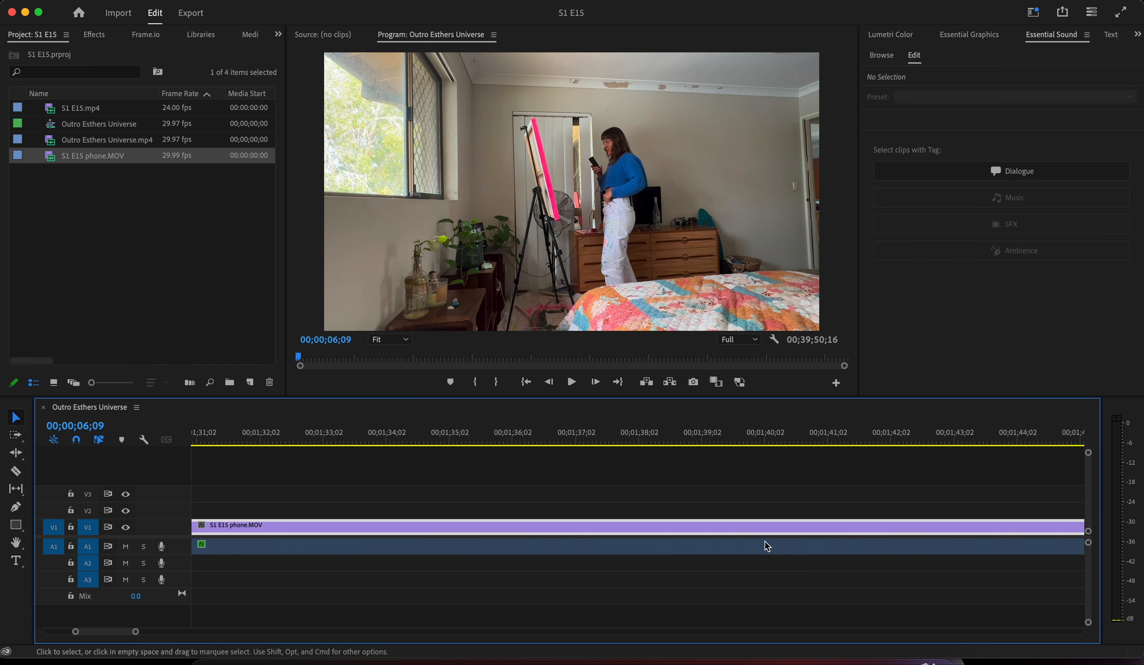
pyautogui.hscroll(20, 765, 543)
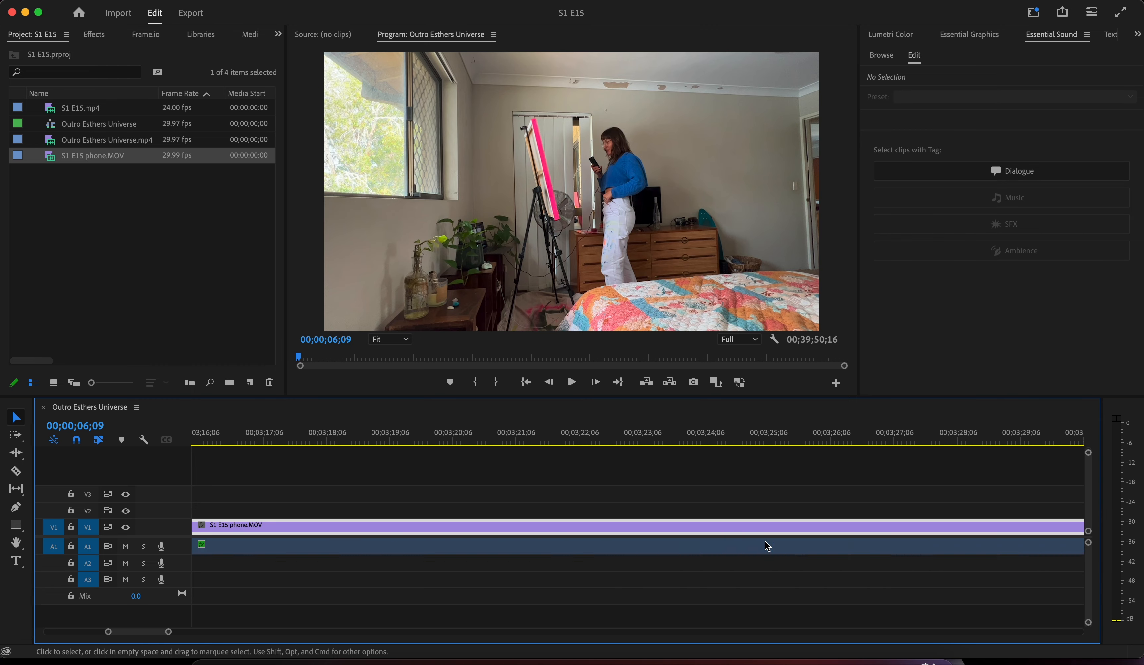
pyautogui.press('-')
pyautogui.press('-')
pyautogui.press('-')
pyautogui.press('-')
pyautogui.press('-')
pyautogui.press('-')
pyautogui.press('-')
pyautogui.press('-')
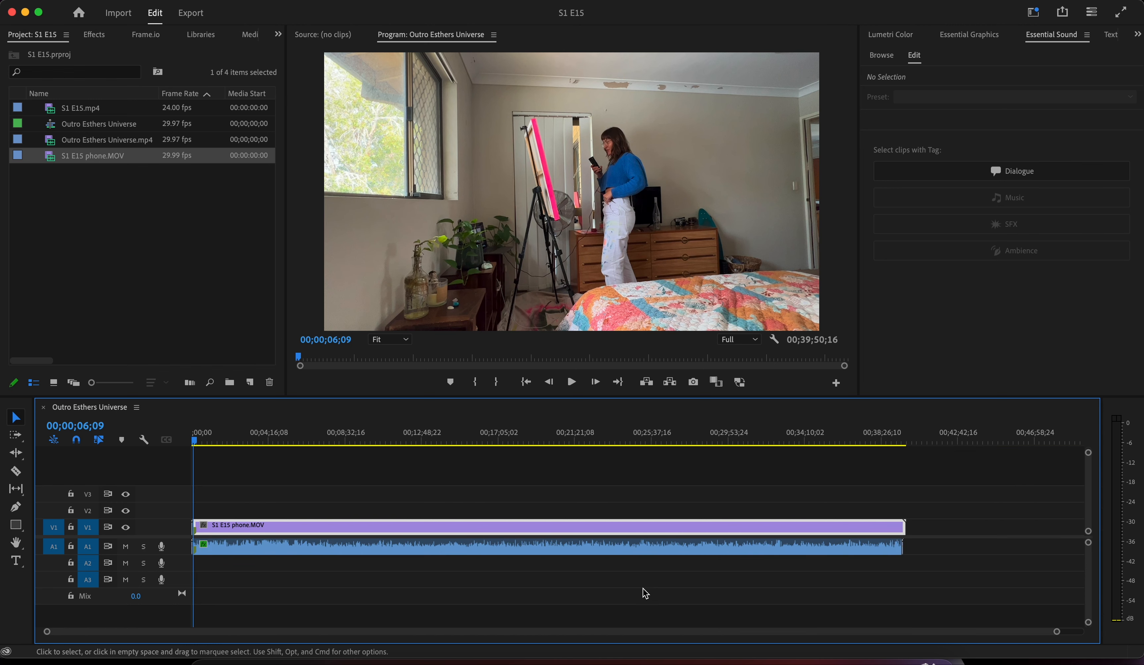
pyautogui.click(893, 441)
pyautogui.press('=')
pyautogui.press('=')
pyautogui.press('=')
pyautogui.press('=')
pyautogui.press('=')
pyautogui.press('=')
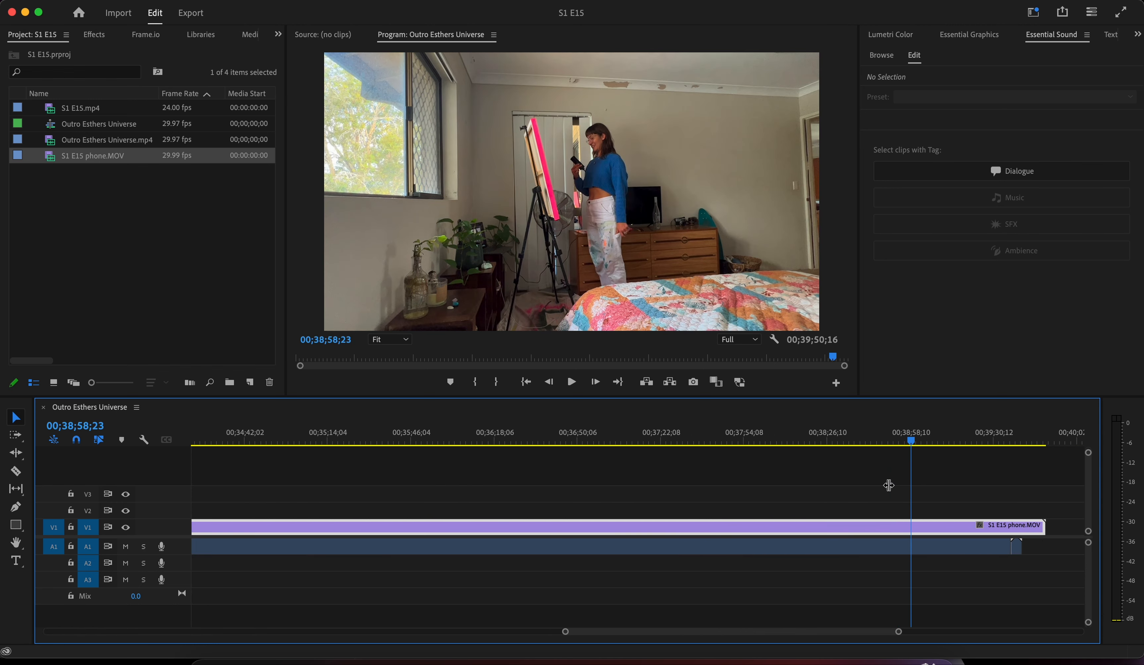
pyautogui.press('-')
pyautogui.press('-')
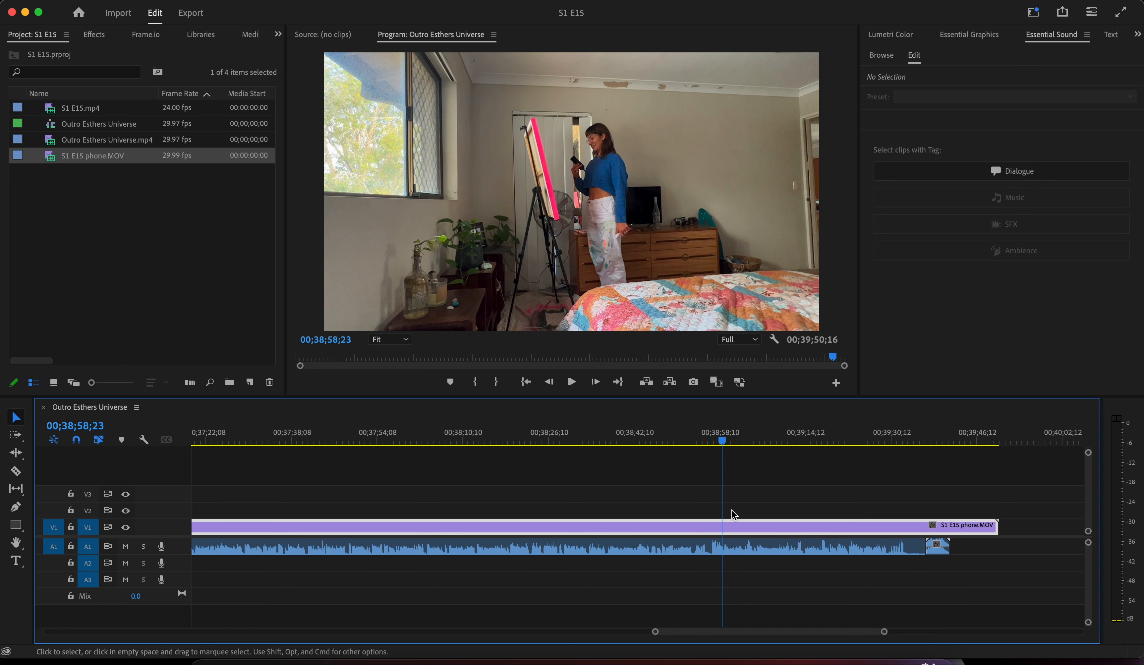
pyautogui.click(833, 435)
pyautogui.press('space')
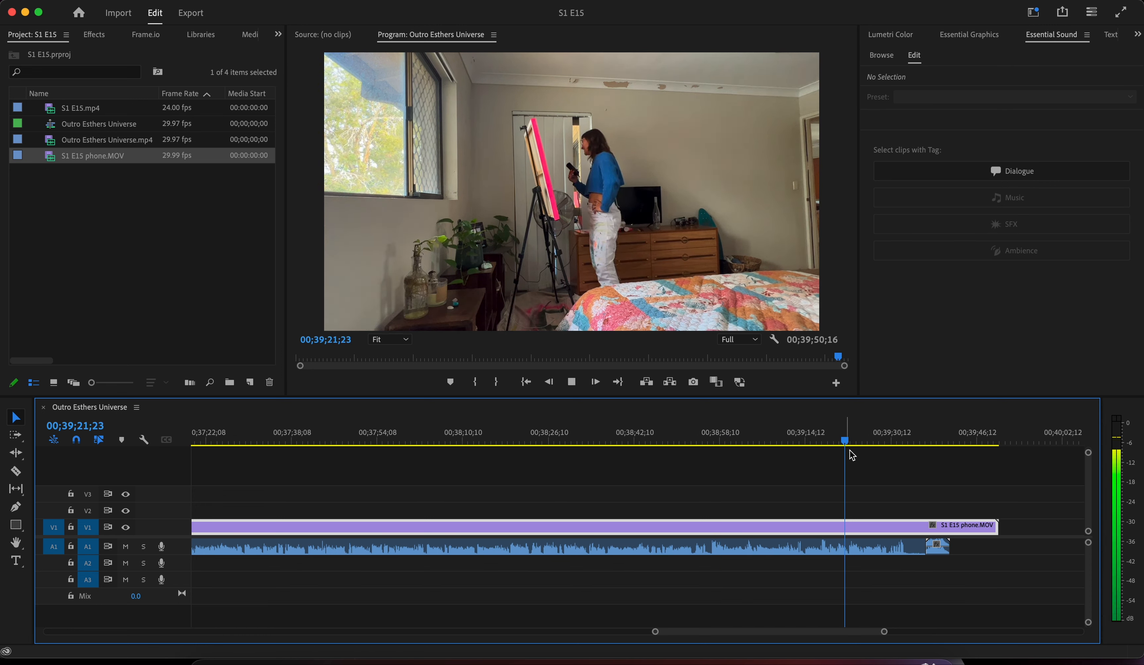
pyautogui.click(884, 433)
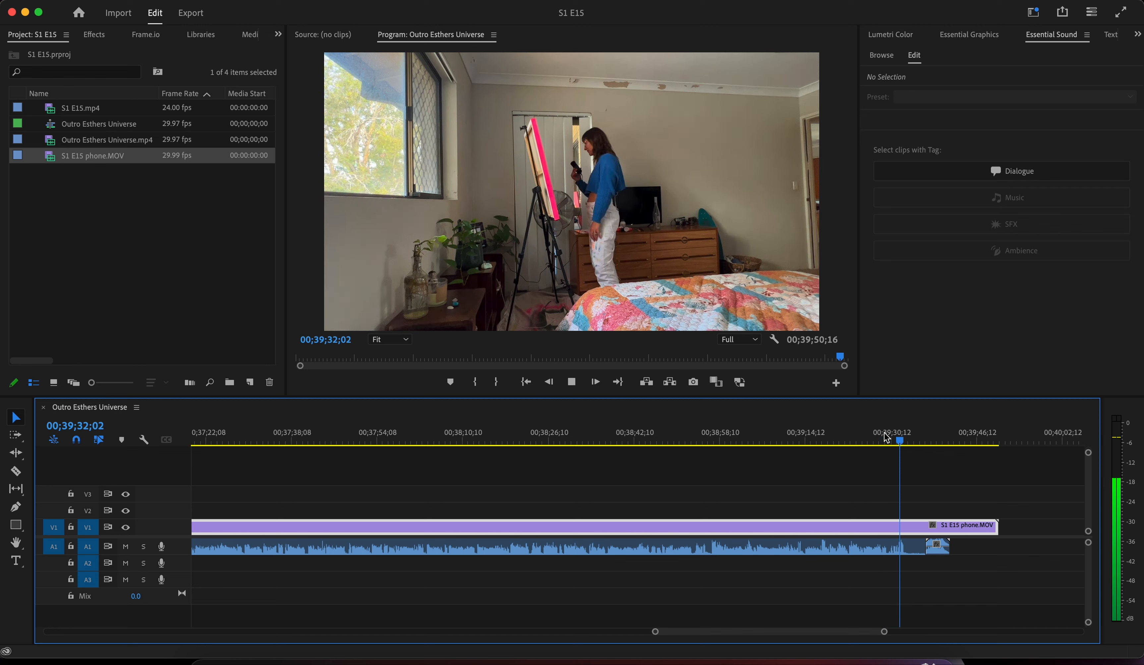
pyautogui.press('space')
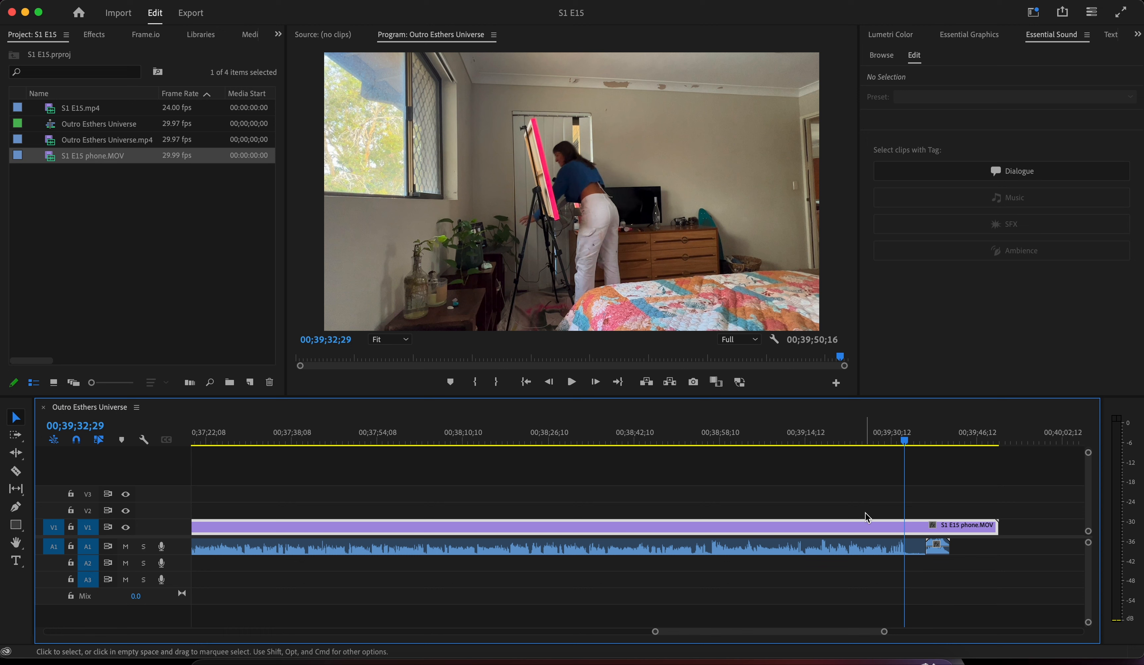
# Replay the ending and cut the S1 E15 phone.MOV video and S1 E15.mp4 audio at 00;39;32;24.
pyautogui.click(868, 548)
pyautogui.click(867, 439)
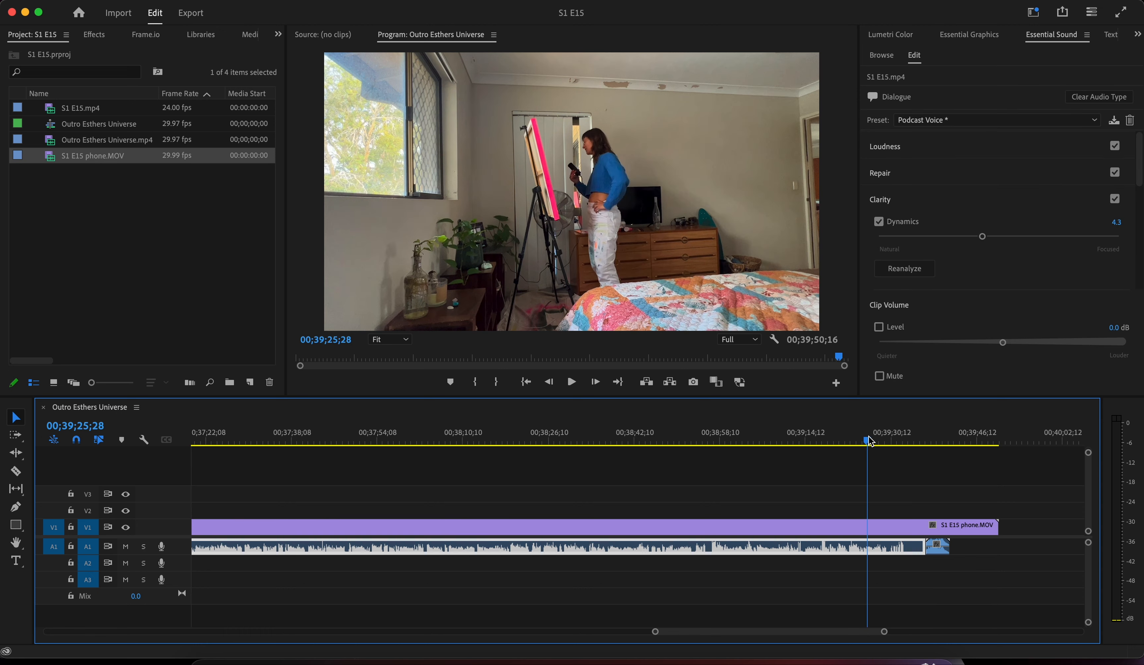
pyautogui.press('space')
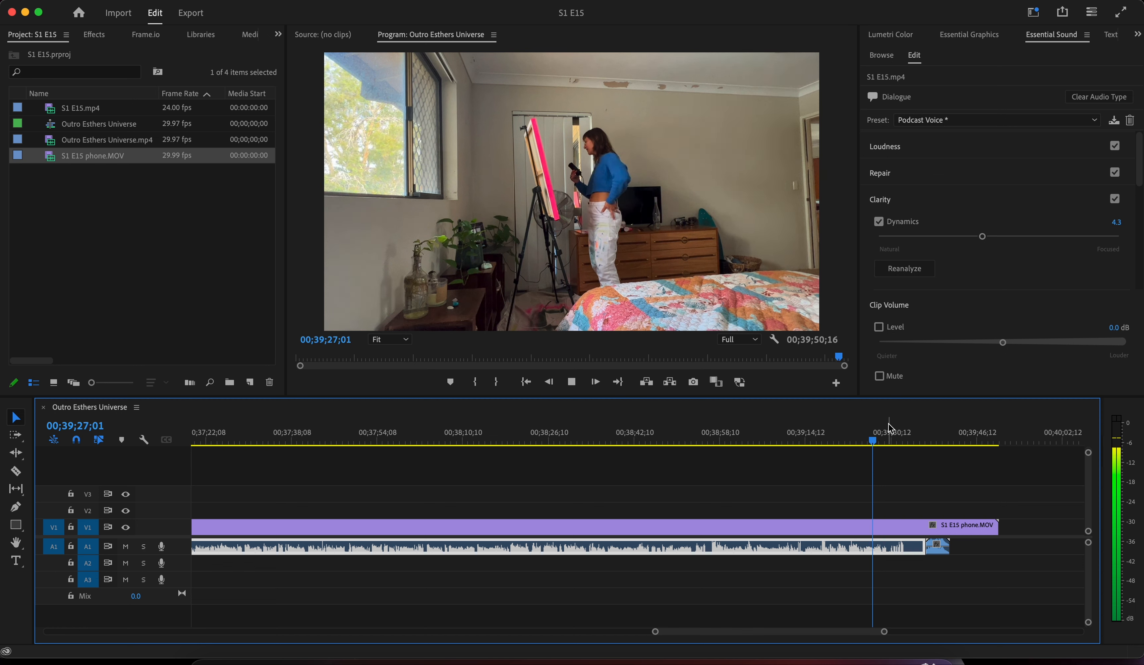
pyautogui.click(898, 434)
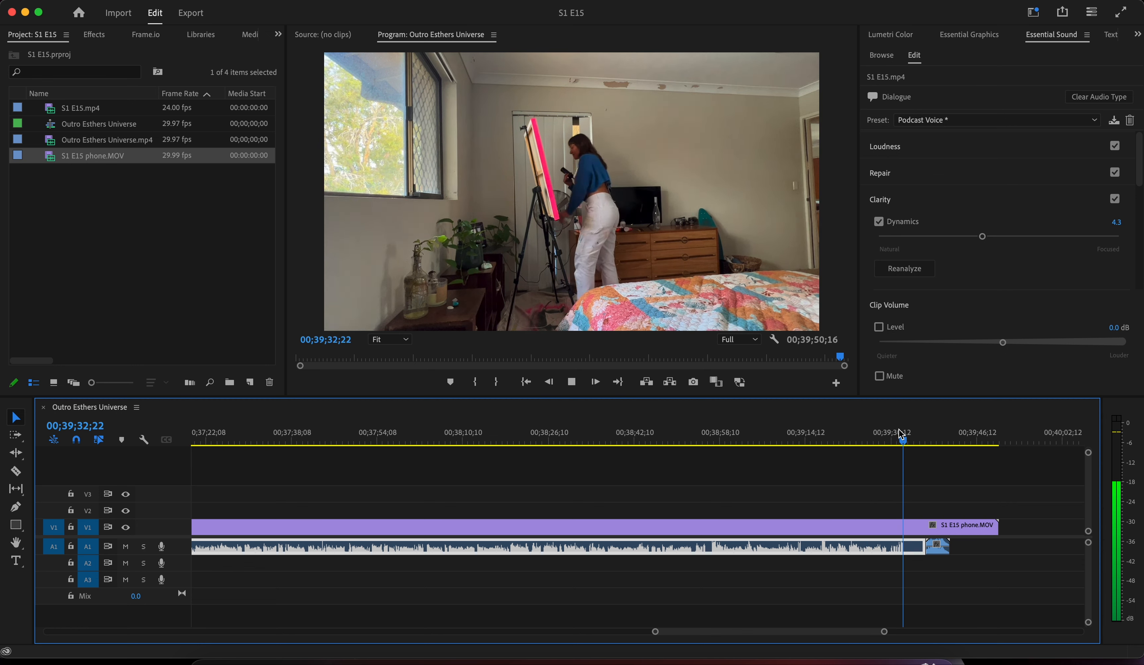
pyautogui.press('space')
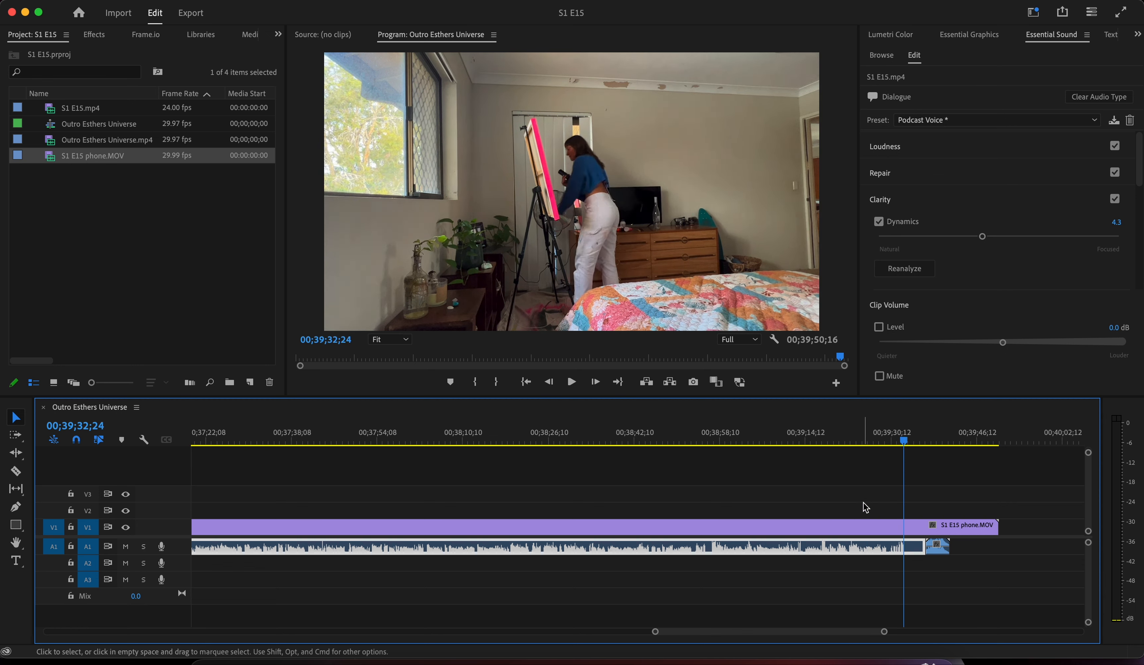
pyautogui.moveTo(863, 504); pyautogui.dragTo(884, 544)
pyautogui.press('super+k')
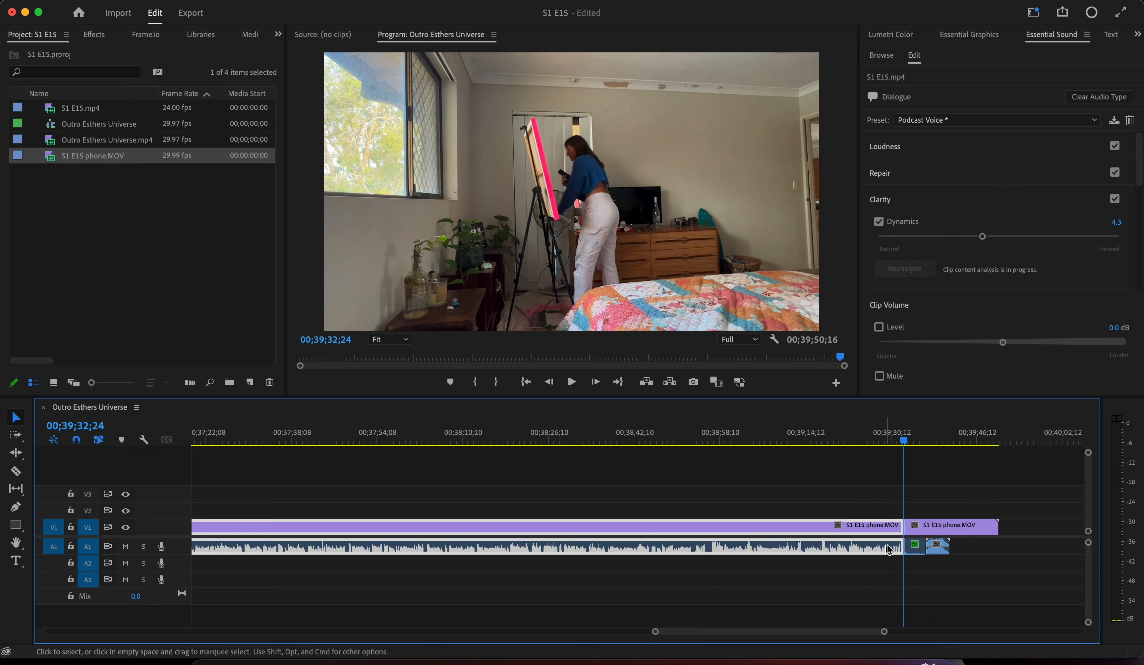
# Delete the leftover video and audio pieces after the 00;39;32;24 cut and ripple-delete the gap before the outro audio.
pyautogui.click(917, 525)
pyautogui.press('Delete')
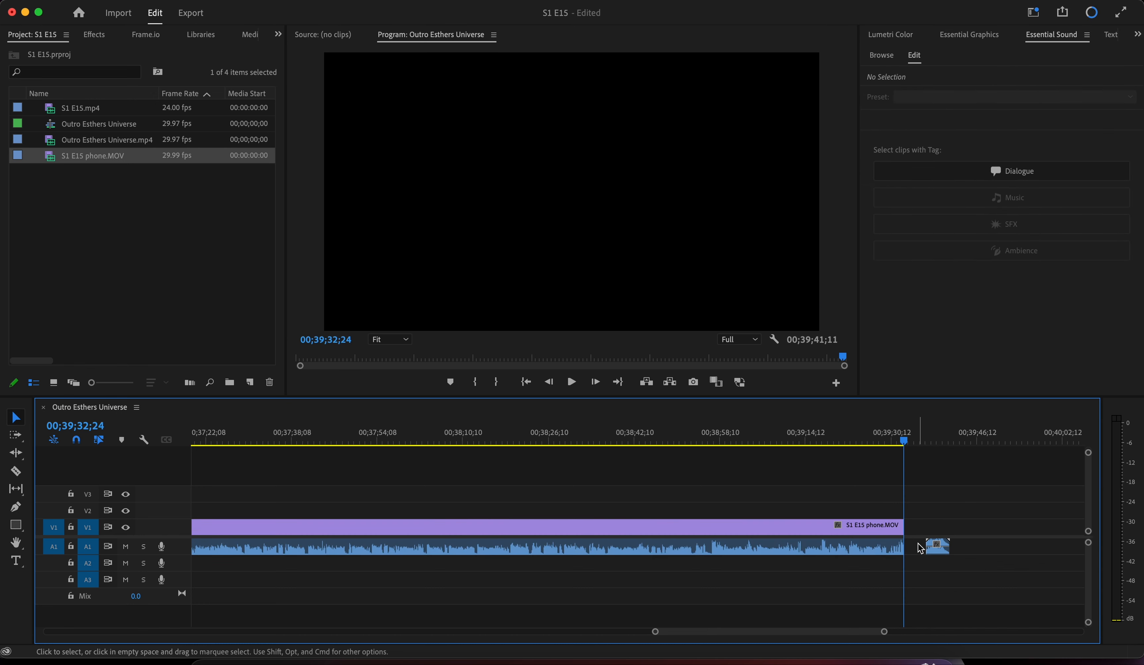
pyautogui.rightClick(918, 545)
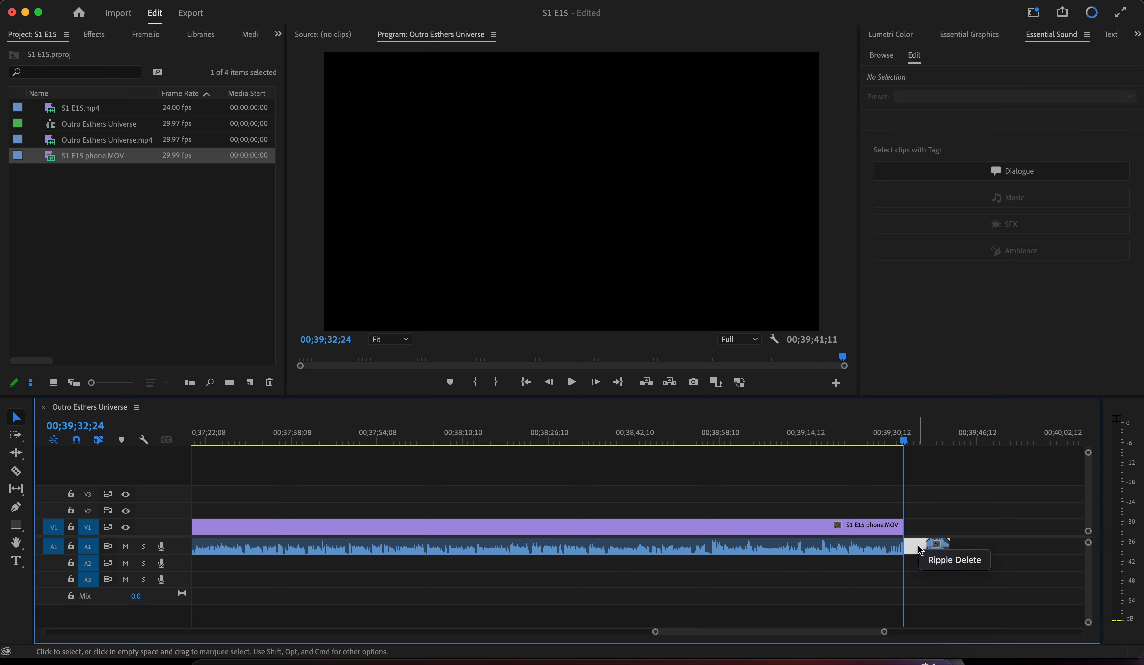
pyautogui.click(929, 562)
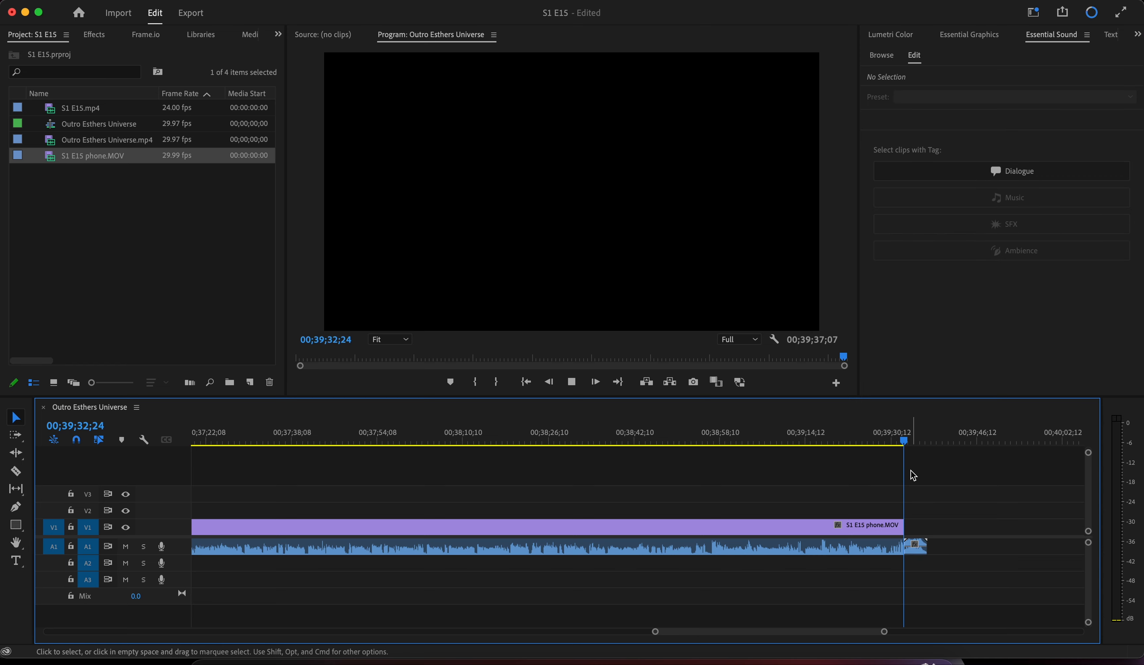
# Add Outro Esthers Universe.mp4 from the Edited Episodes folder to tracks V1 and A1 at 00;39;32;28, just after the episode.
pyautogui.press('space')
pyautogui.scroll(10, 915, 532)
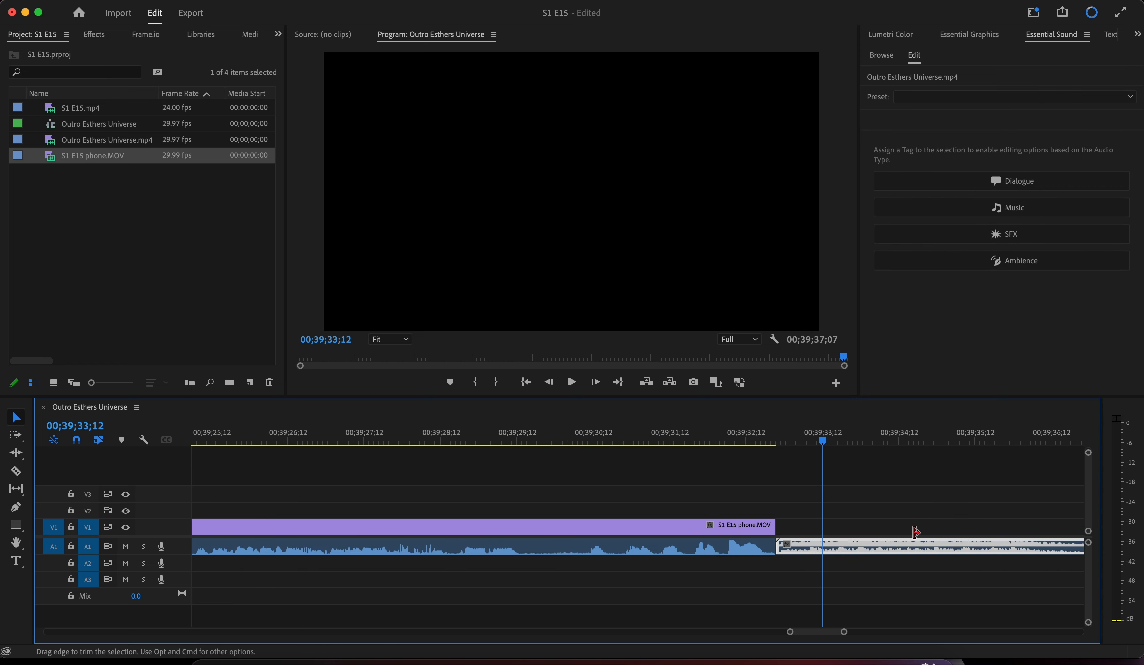
pyautogui.press('super+z')
pyautogui.click(840, 550)
pyautogui.click(785, 441)
pyautogui.click(213, 659)
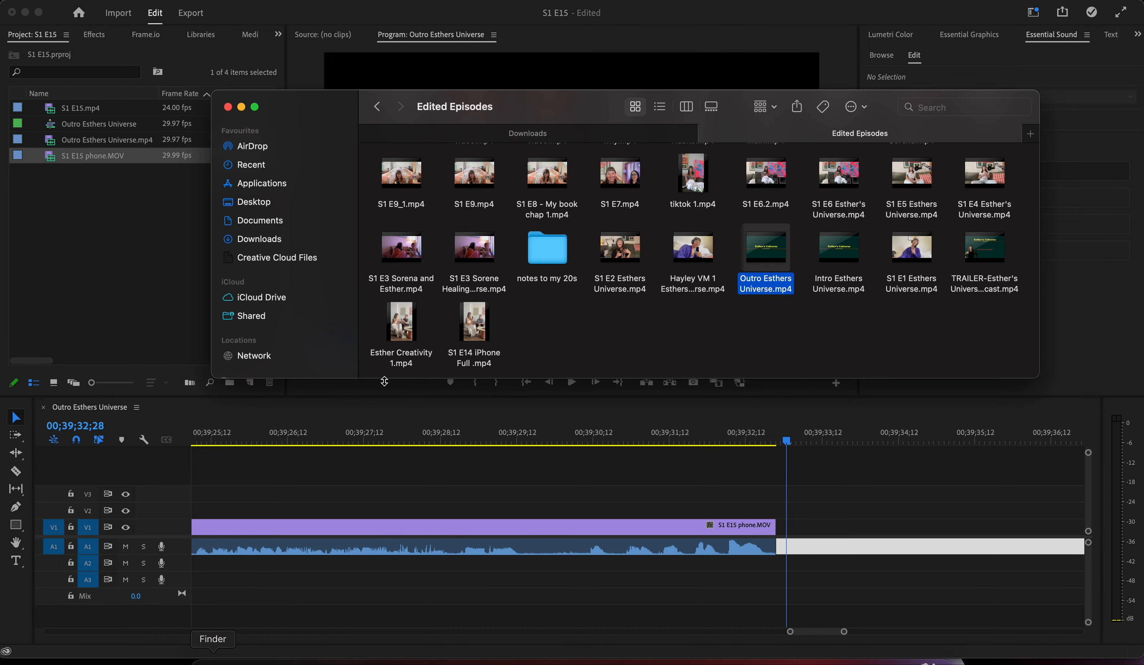
pyautogui.moveTo(807, 466); pyautogui.dragTo(784, 533)
# Ripple-delete the small gap between the S1 E15 phone.MOV clip and the outro, and delete the leftover audio after the outro.
pyautogui.click(781, 528)
pyautogui.rightClick(783, 532)
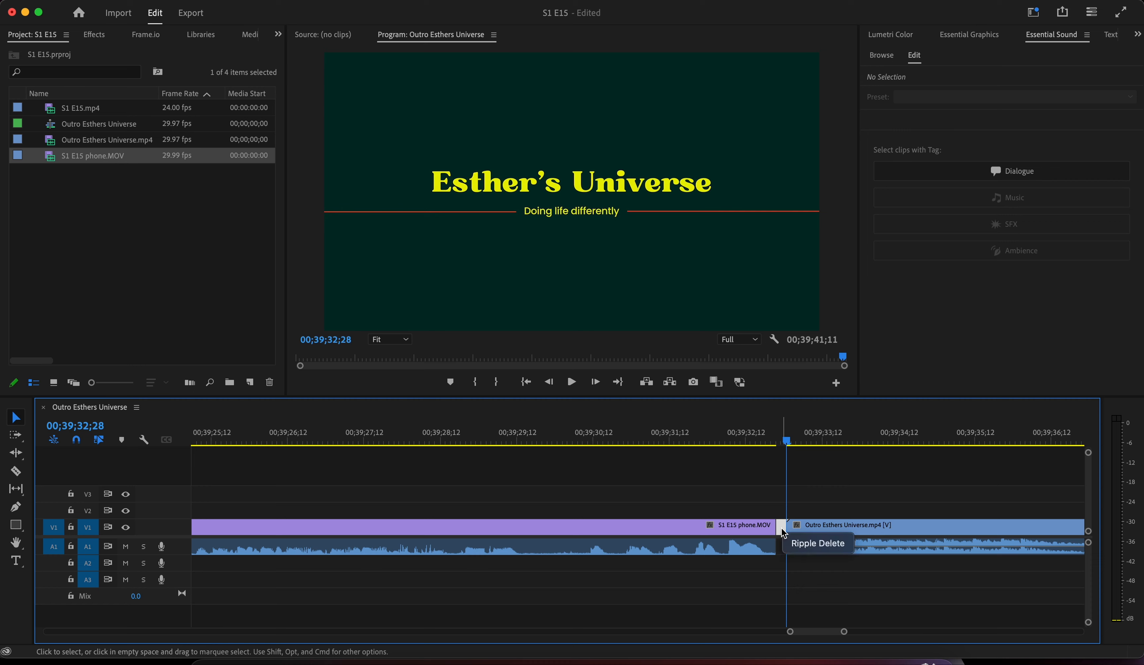
pyautogui.click(795, 547)
pyautogui.scroll(-10, 793, 546)
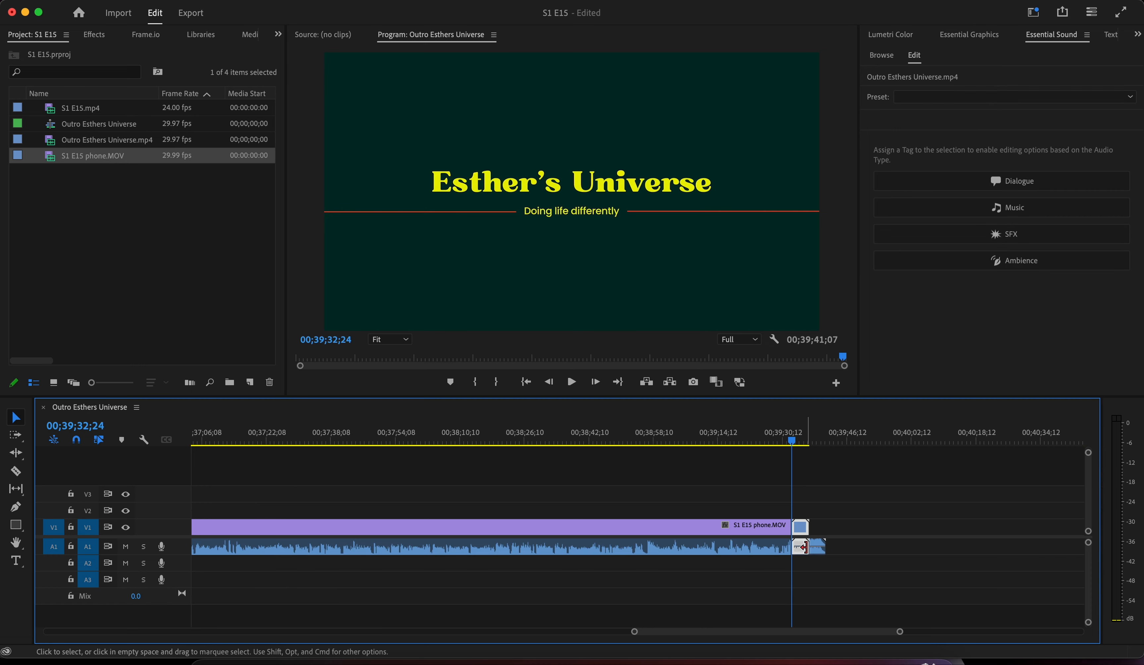
pyautogui.click(817, 547)
pyautogui.press('Delete')
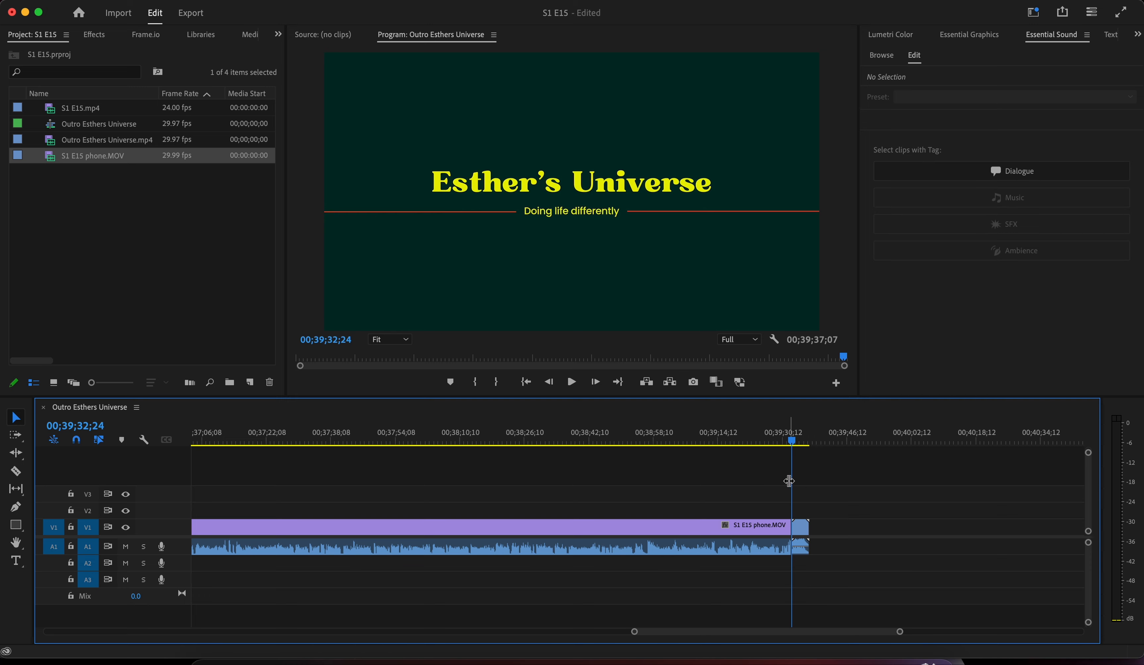
# Play the transition from the episode into the outro and save the project.
pyautogui.click(783, 442)
pyautogui.press('space')
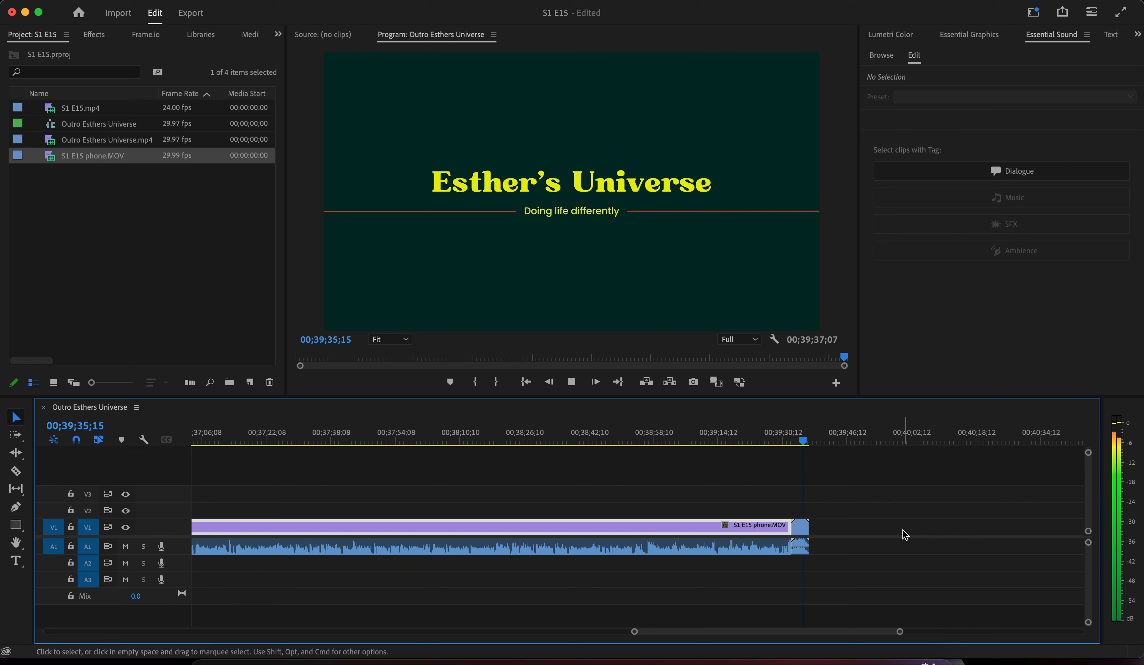
pyautogui.press('space')
pyautogui.press('super+s')
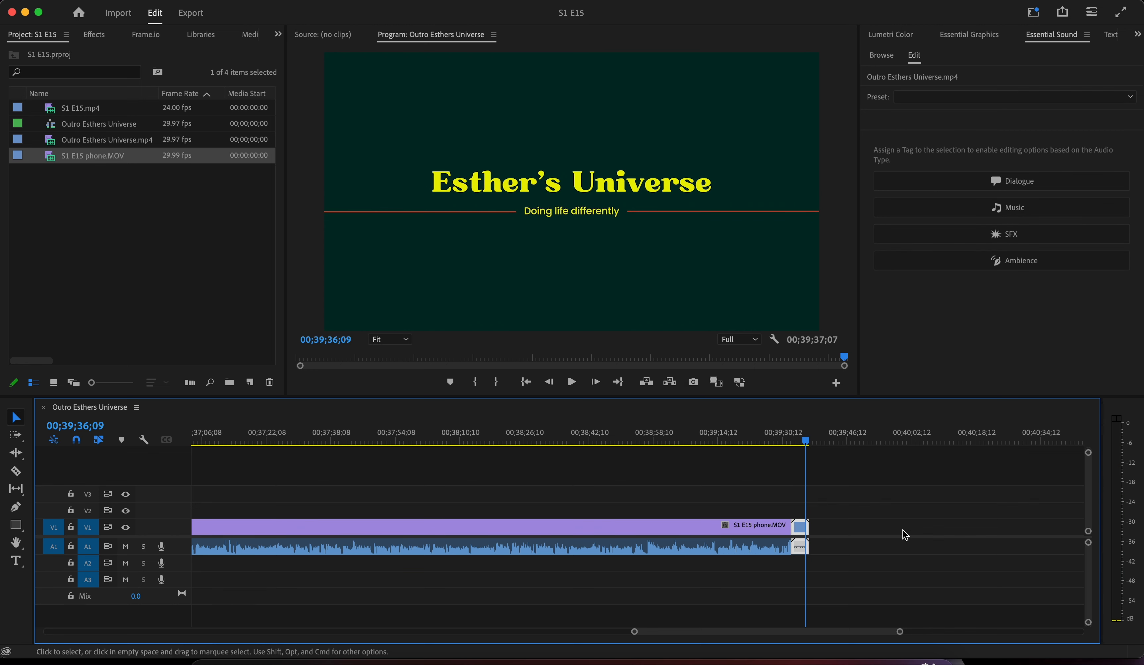
# Open the export settings for the Outro Esthers Universe sequence and name the output file S1 E15.
pyautogui.click(204, 14)
pyautogui.click(153, 13)
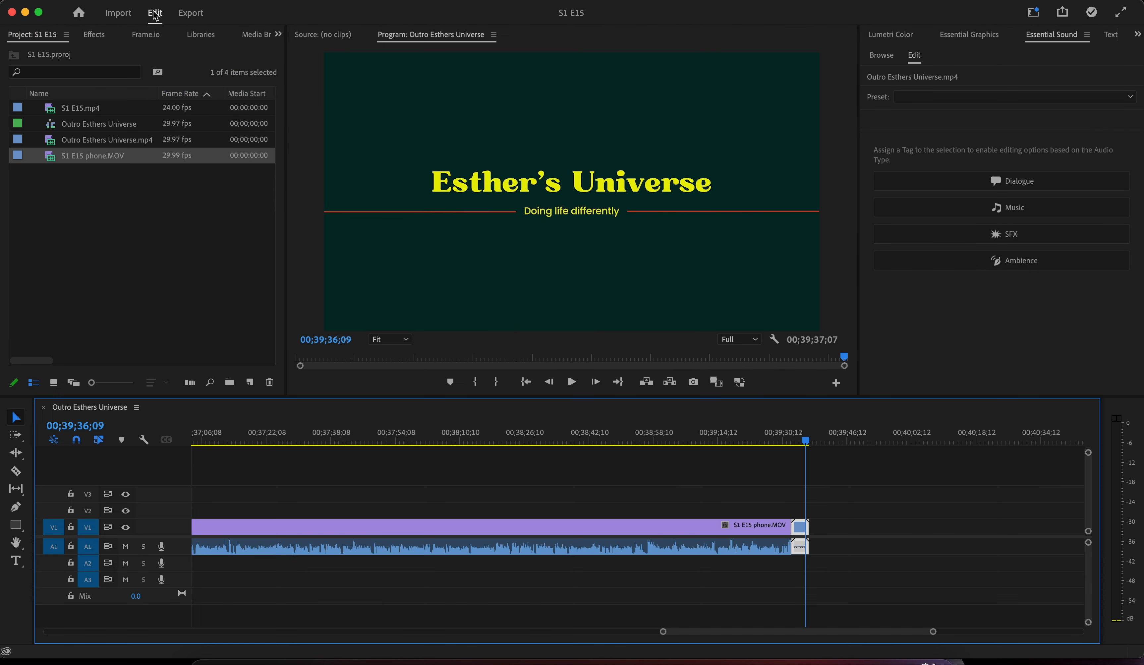
pyautogui.click(200, 15)
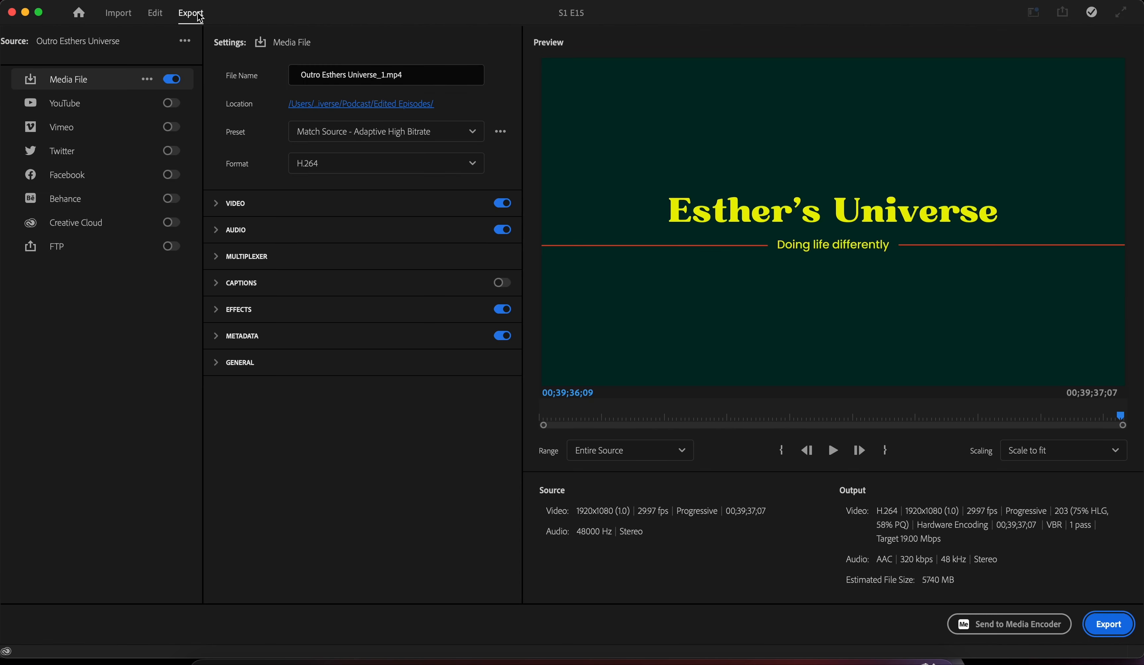
pyautogui.click(326, 75)
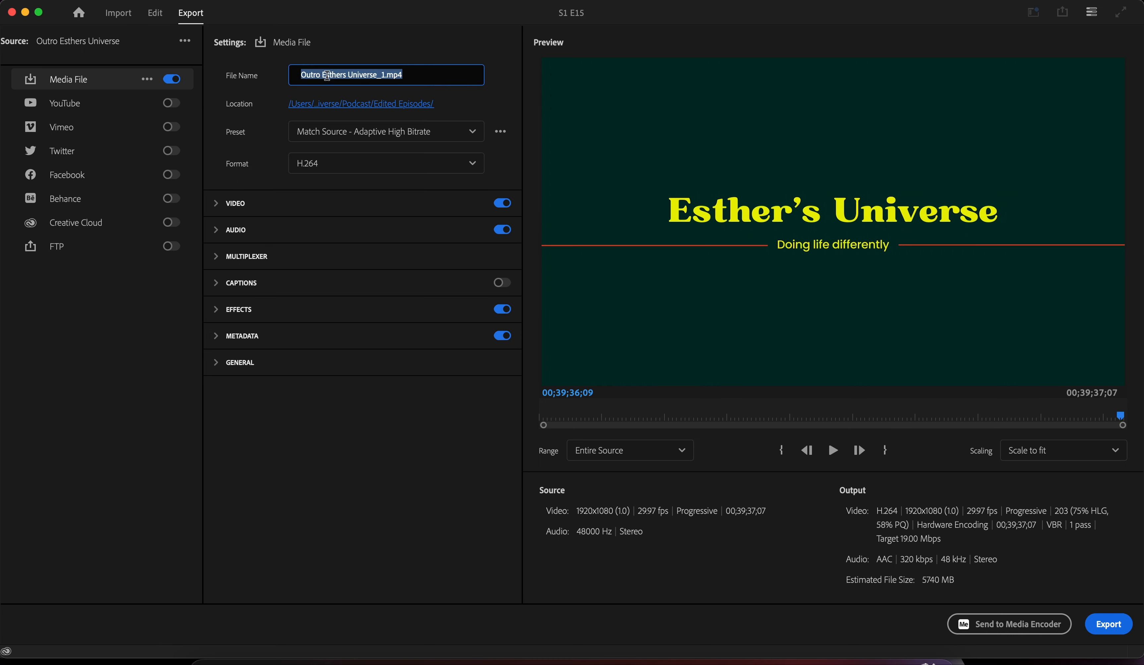
pyautogui.write('1 E')
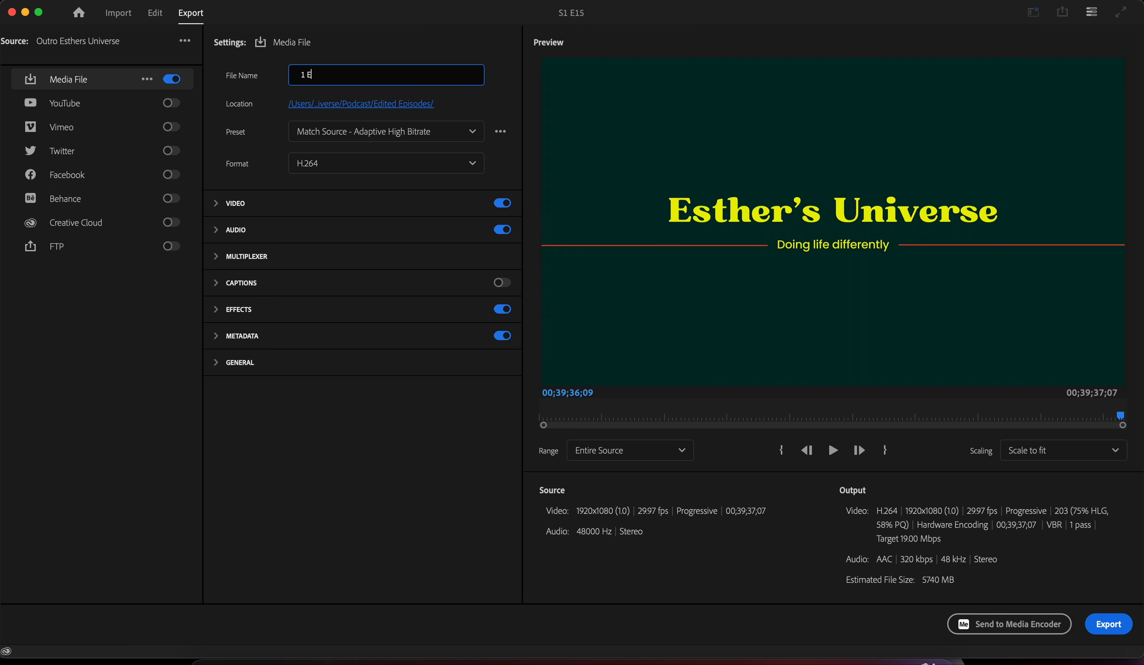
pyautogui.press('BackSpace')
pyautogui.write('S')
pyautogui.press('Return')
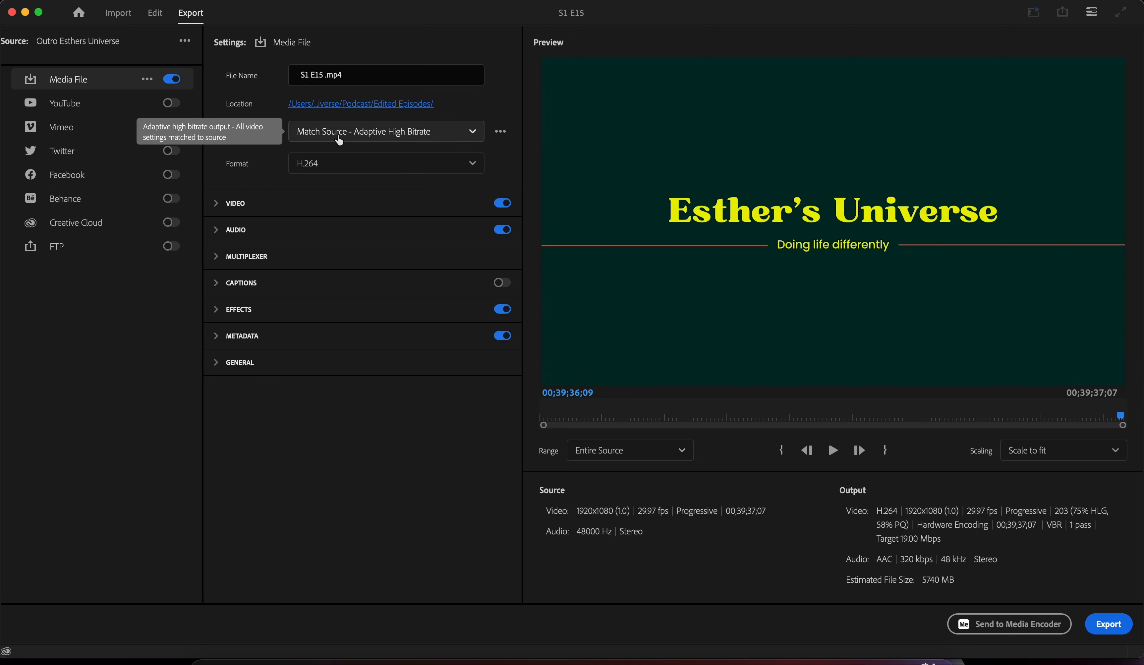
# Try the Adaptive Medium Bitrate export preset and settle on Match Source - Adaptive Low Bitrate.
pyautogui.click(338, 140)
pyautogui.click(402, 305)
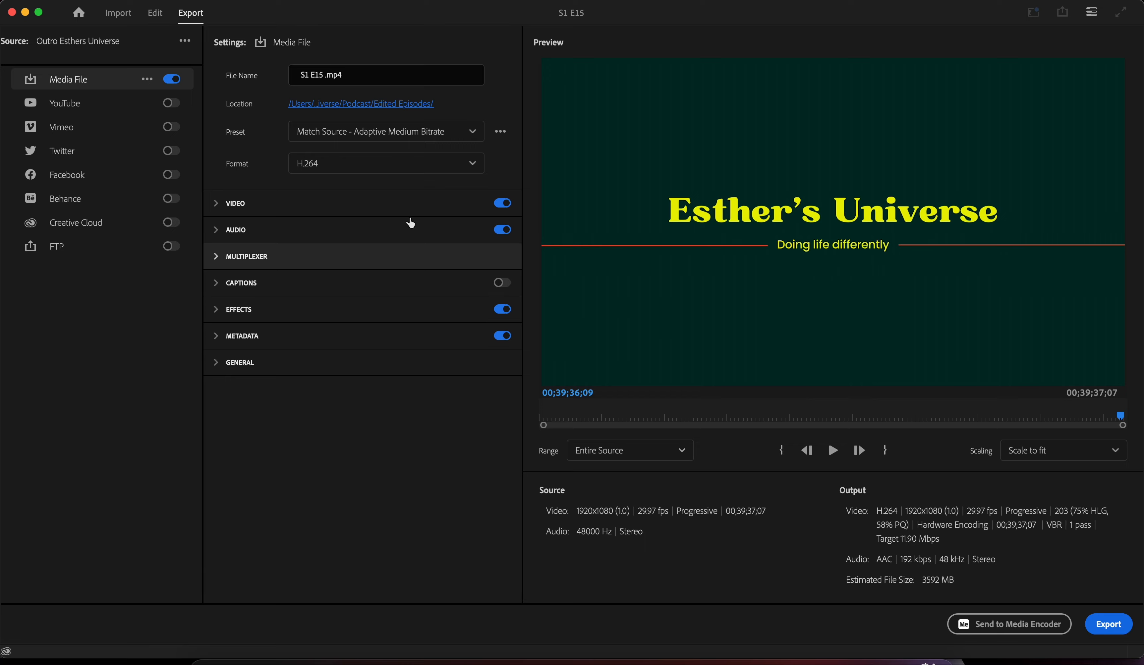
pyautogui.click(406, 131)
pyautogui.click(421, 336)
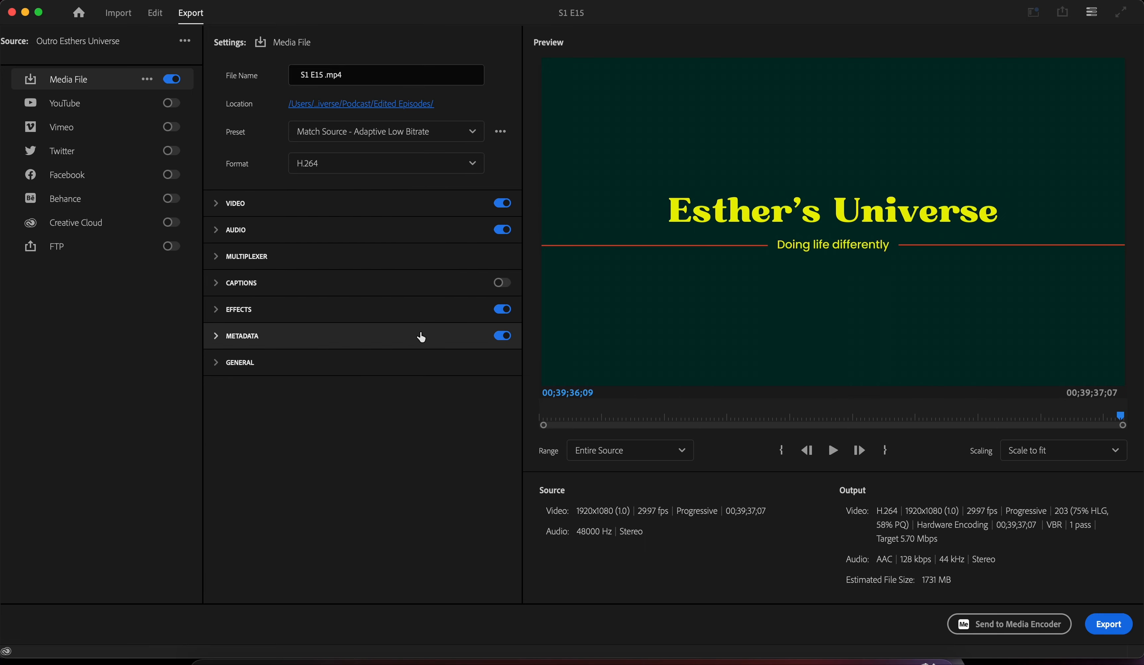